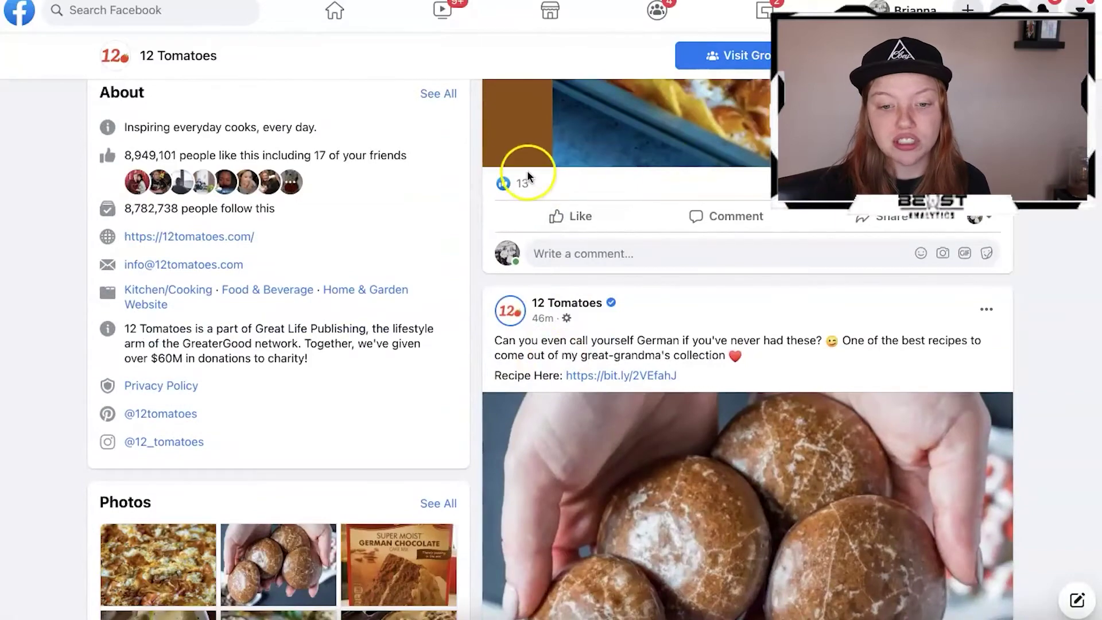
# Step: Check the like and follower counts in the About section of the 12 Tomatoes page
pyautogui.scroll(-7, 527, 172)
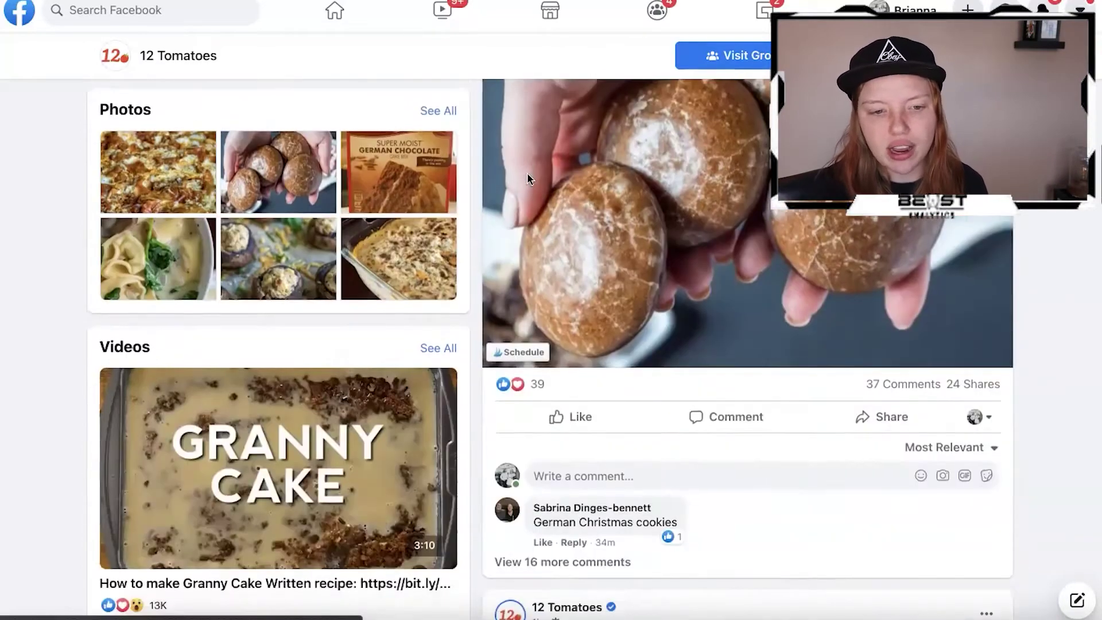
pyautogui.scroll(7, 527, 172)
pyautogui.click(180, 152)
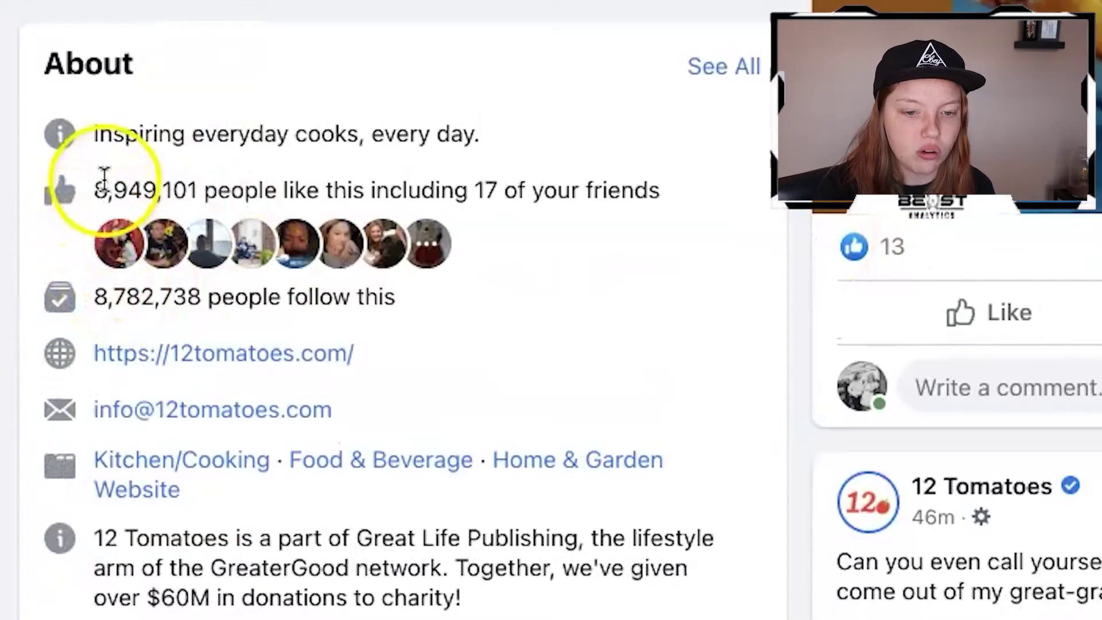
# Step: Examine the German cookies post's caption, reactions and shares, and read through its expanded comments
pyautogui.scroll(-10, 687, 404)
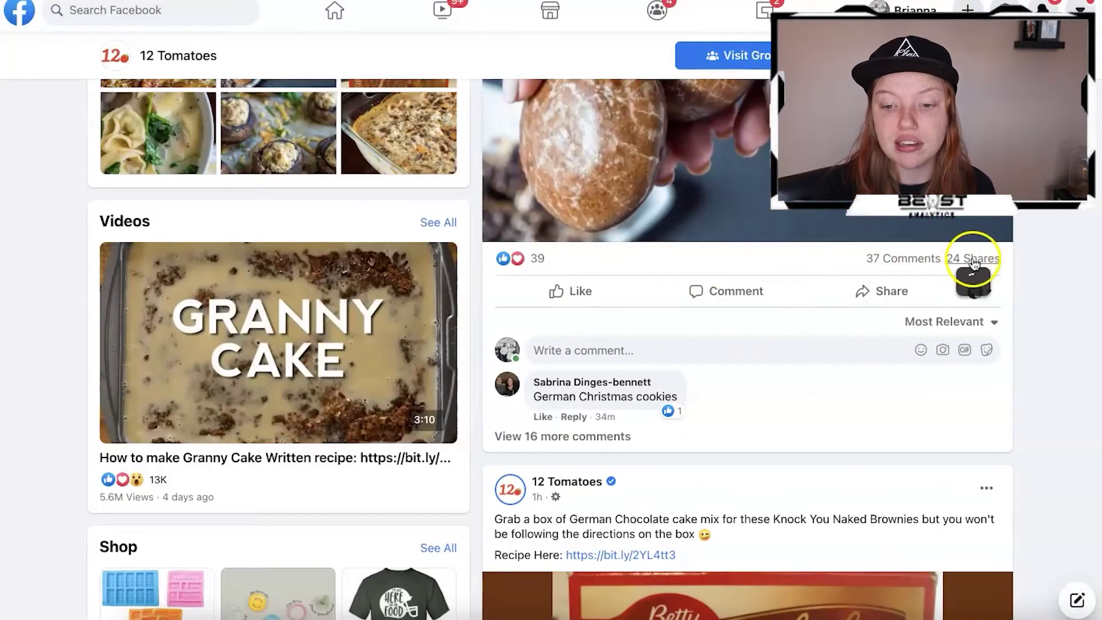
pyautogui.scroll(7, 610, 253)
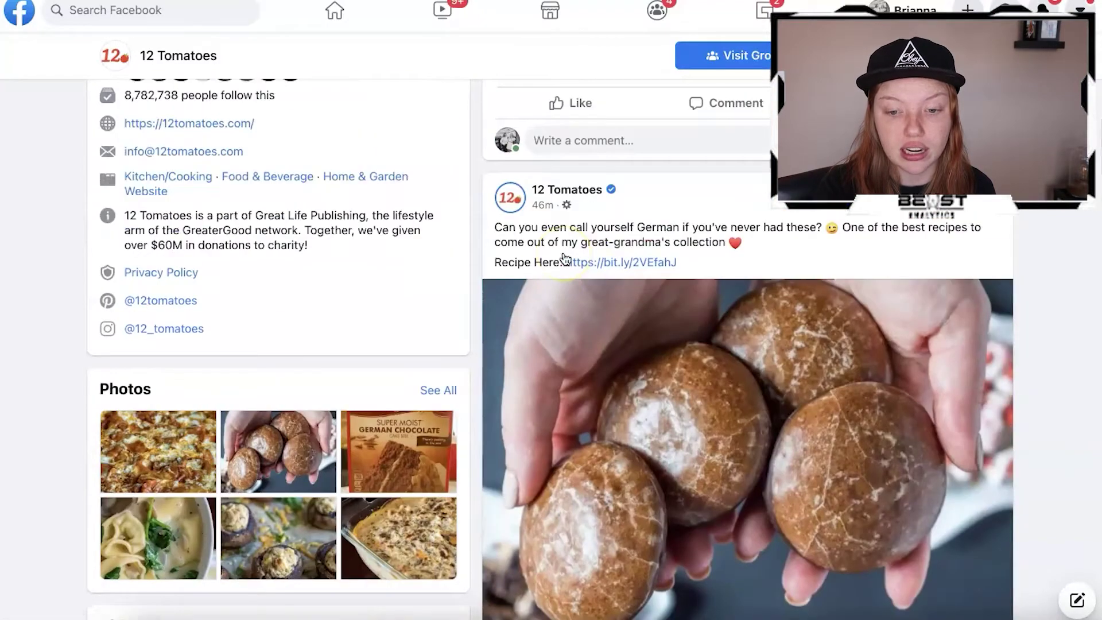
pyautogui.scroll(-15, 629, 393)
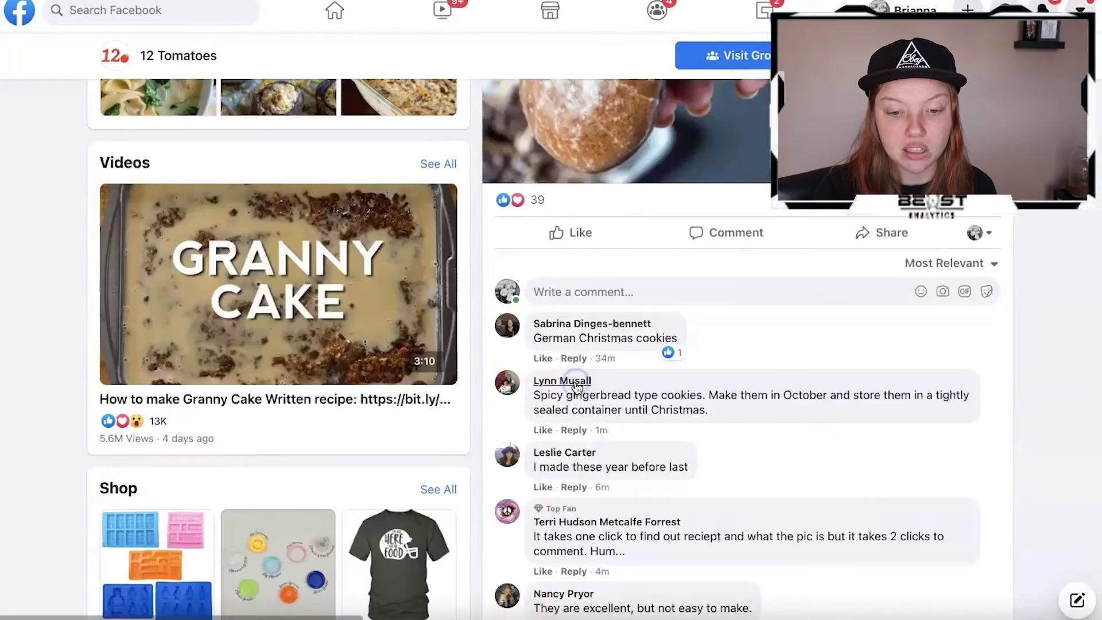
pyautogui.scroll(-10, 895, 358)
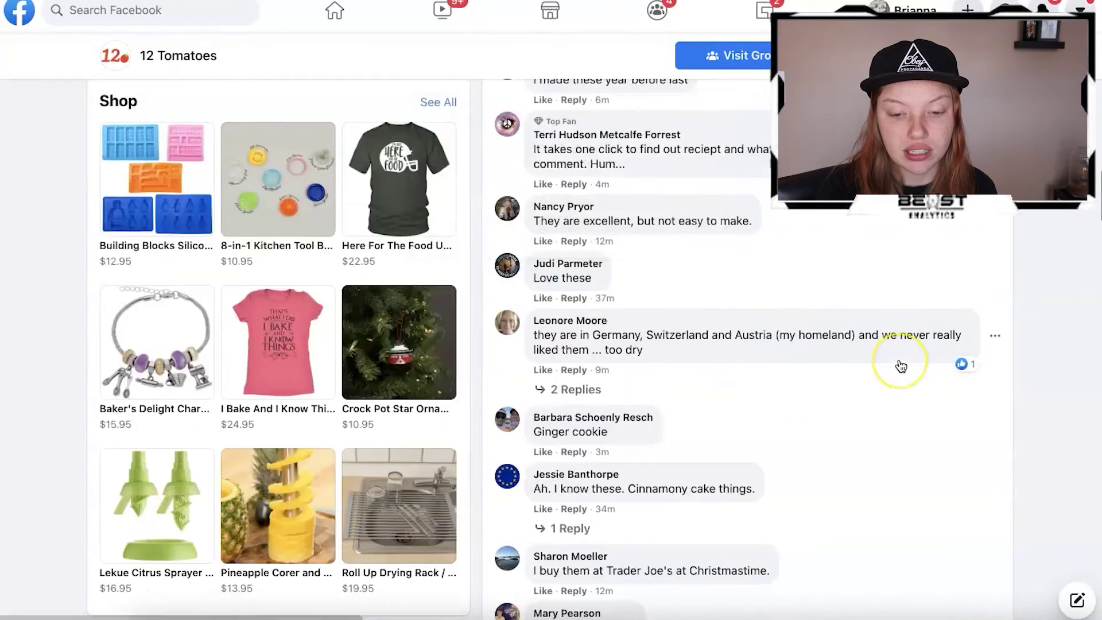
# Step: Examine the engagement and comments on the German Chocolate cake mix brownies post
pyautogui.scroll(-8, 900, 366)
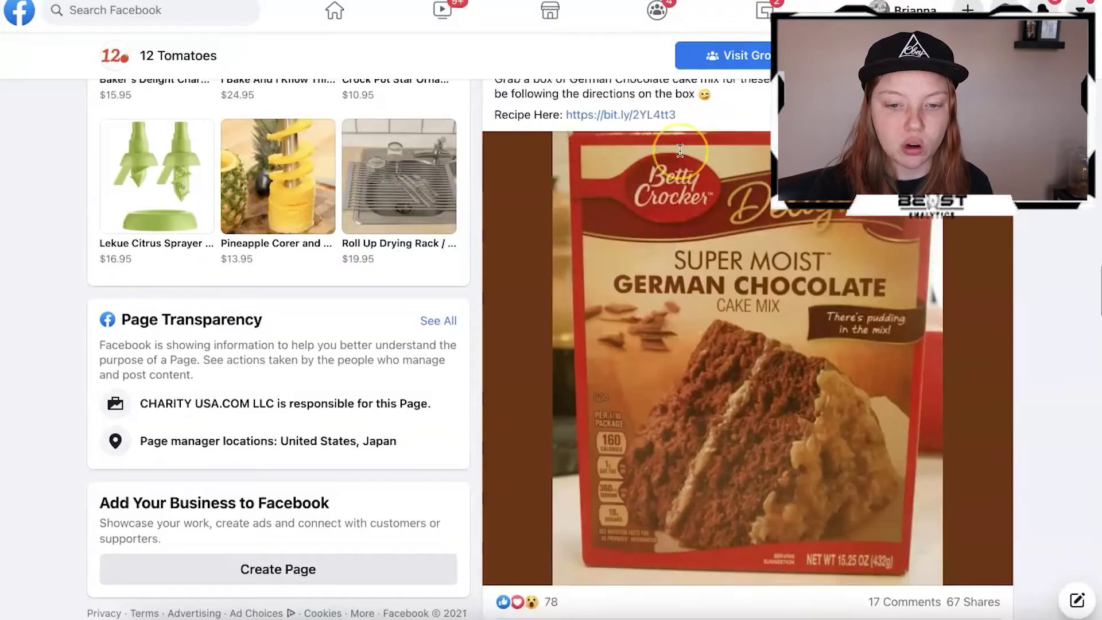
pyautogui.scroll(-5, 570, 241)
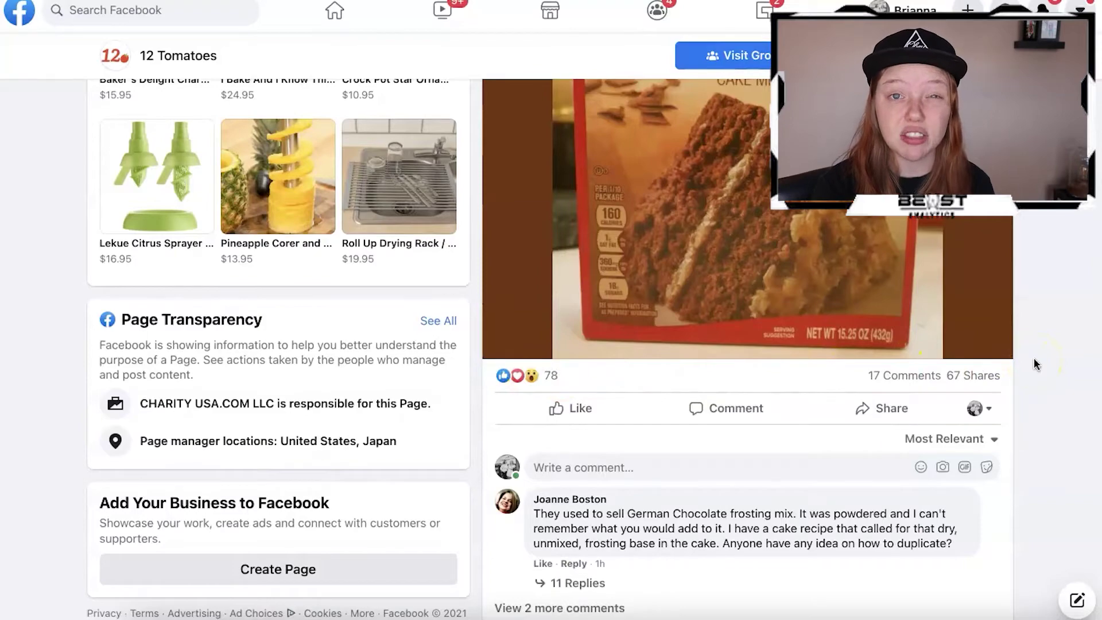
pyautogui.scroll(-8, 1036, 363)
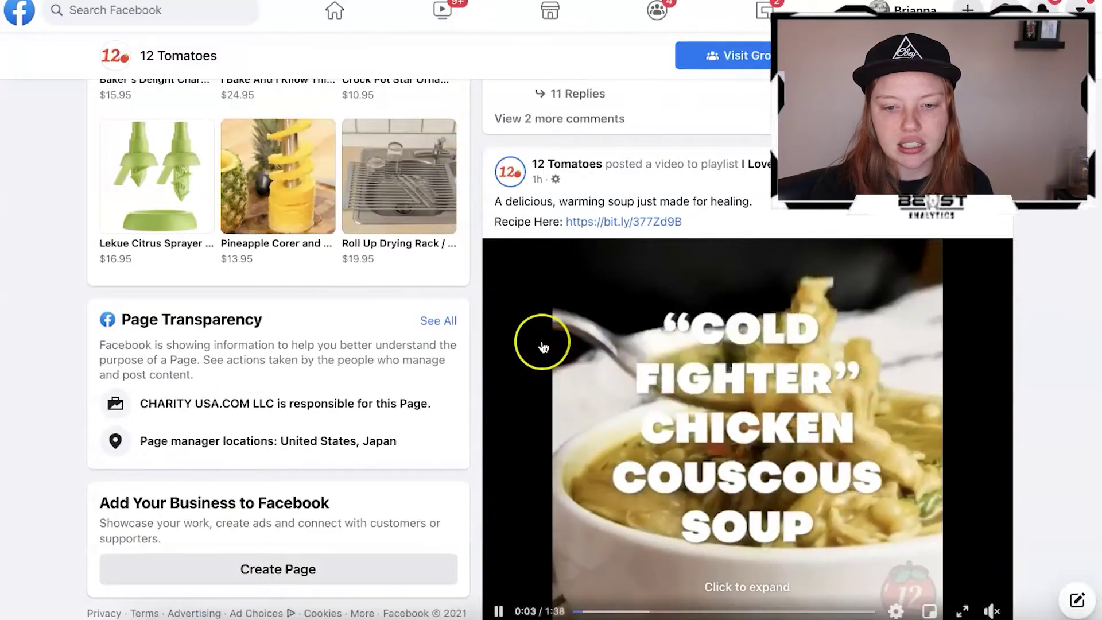
pyautogui.scroll(10, 991, 237)
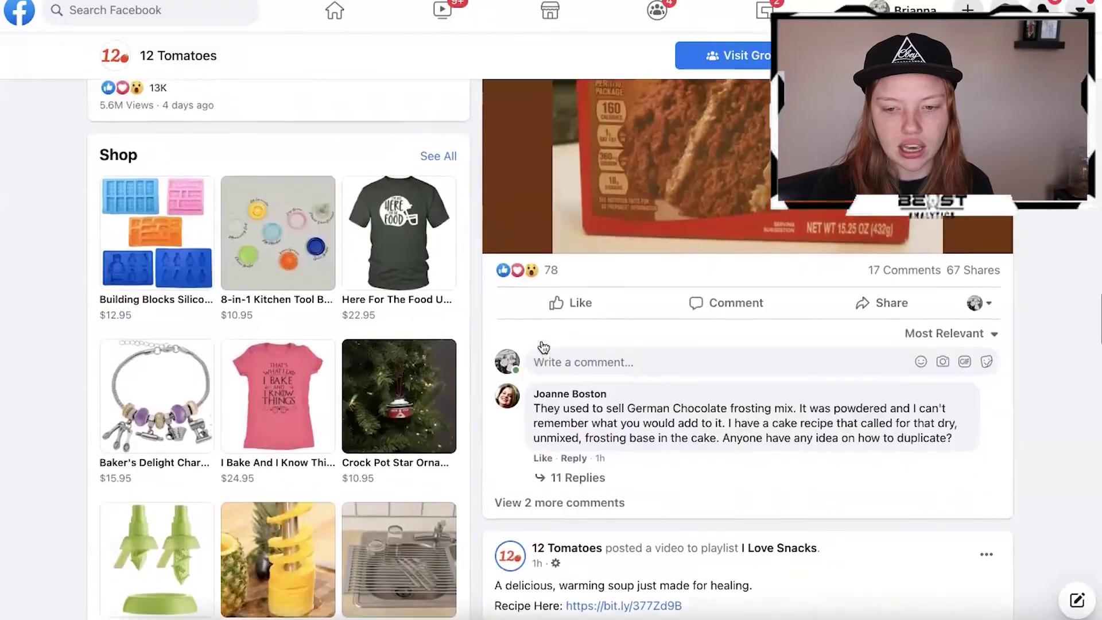
# Step: Review the chicken couscous soup video post, comparing its short caption and recipe link with its reactions, comments and shares
pyautogui.scroll(-7, 991, 237)
pyautogui.scroll(-10, 991, 237)
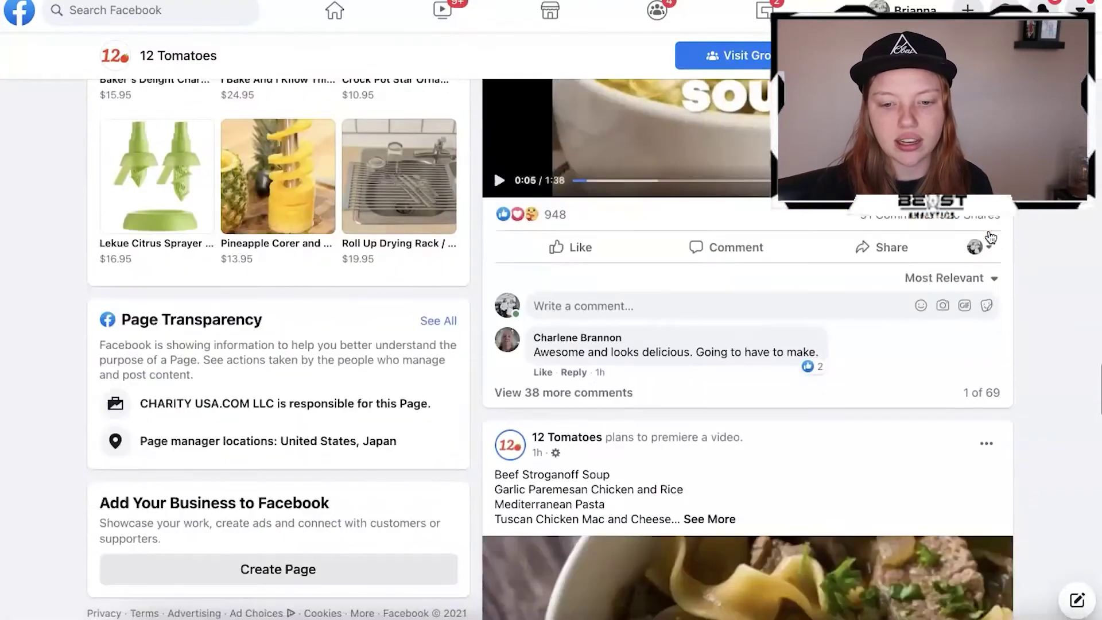
pyautogui.scroll(5, 991, 237)
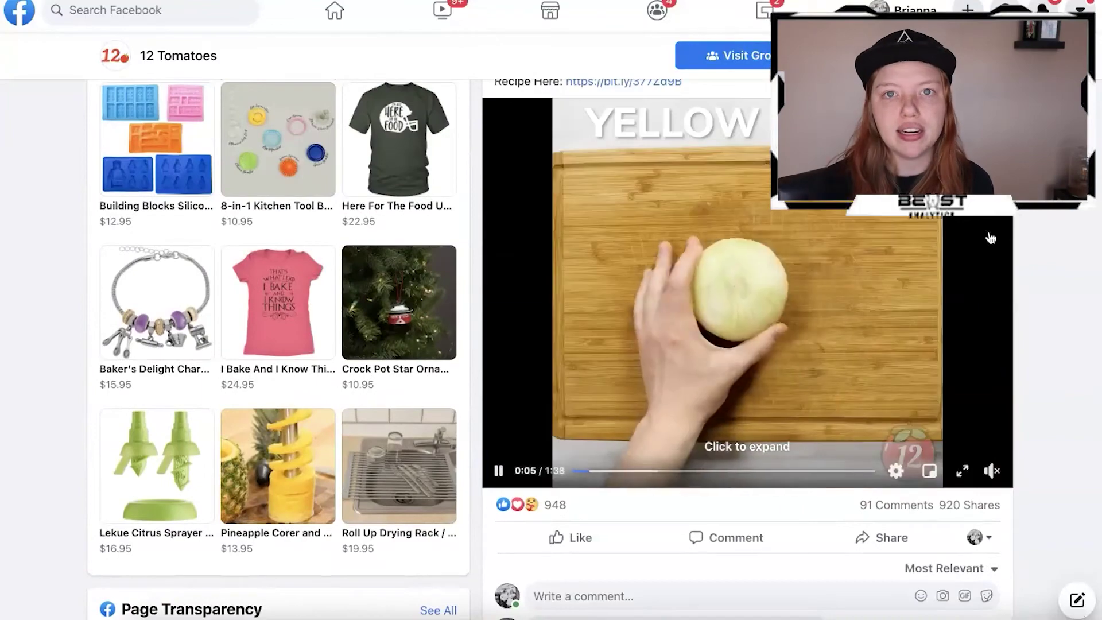
pyautogui.scroll(-1, 988, 239)
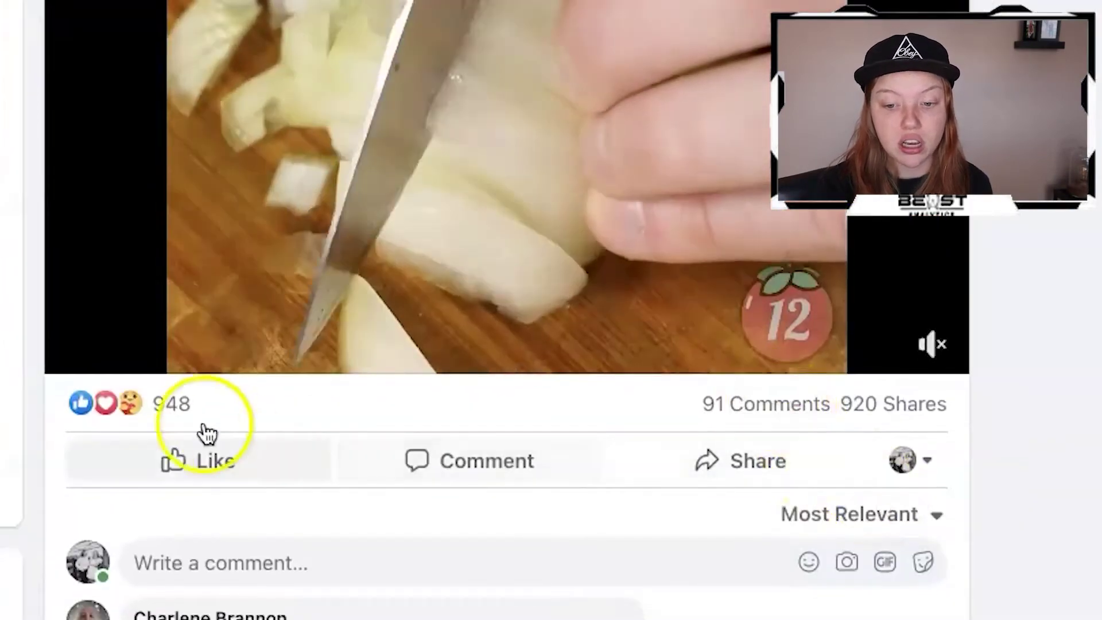
pyautogui.moveTo(533, 443)
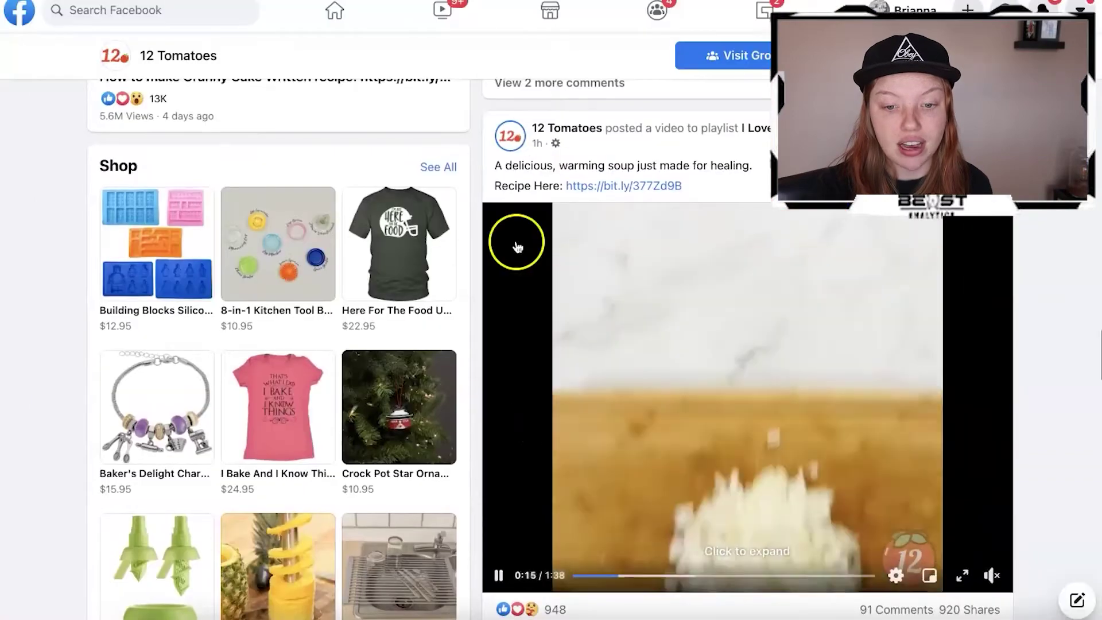
pyautogui.moveTo(777, 246)
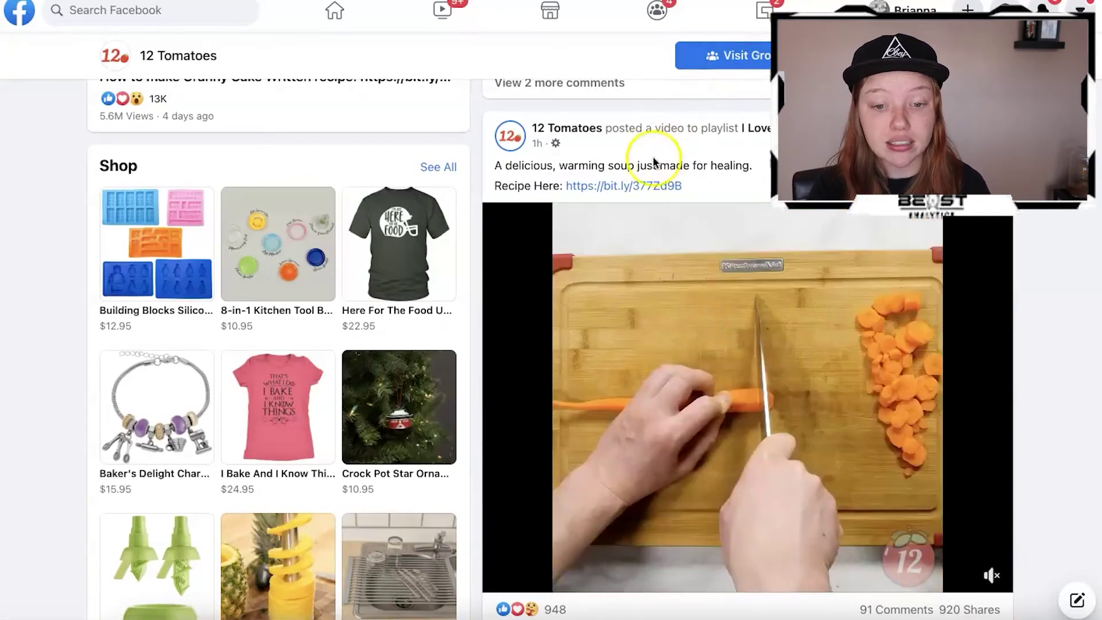
pyautogui.scroll(-3, 633, 184)
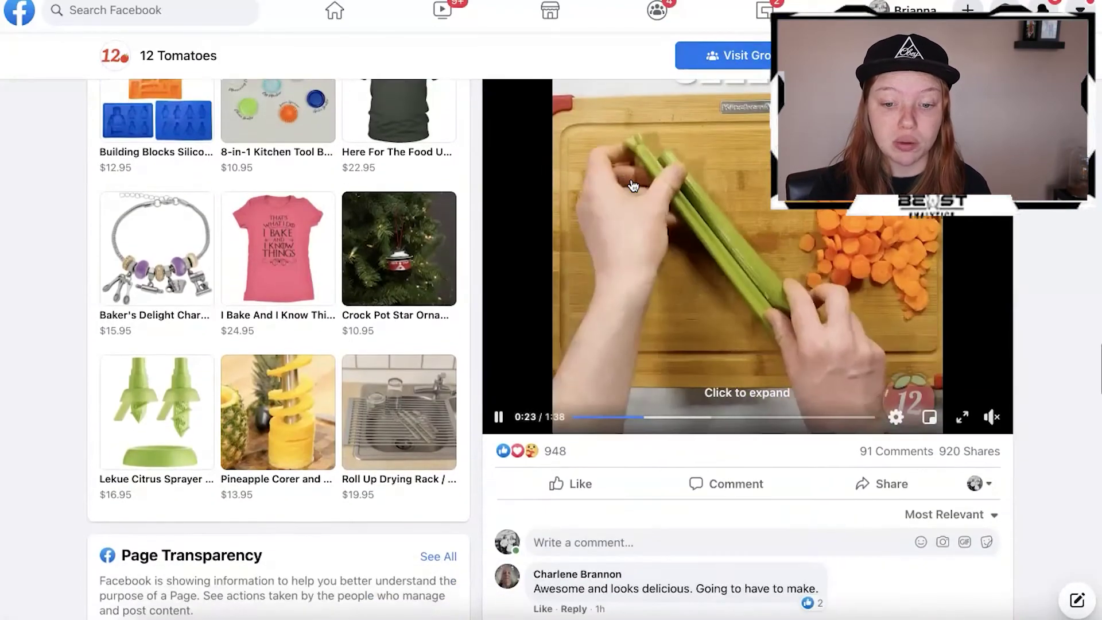
pyautogui.scroll(2, 1074, 281)
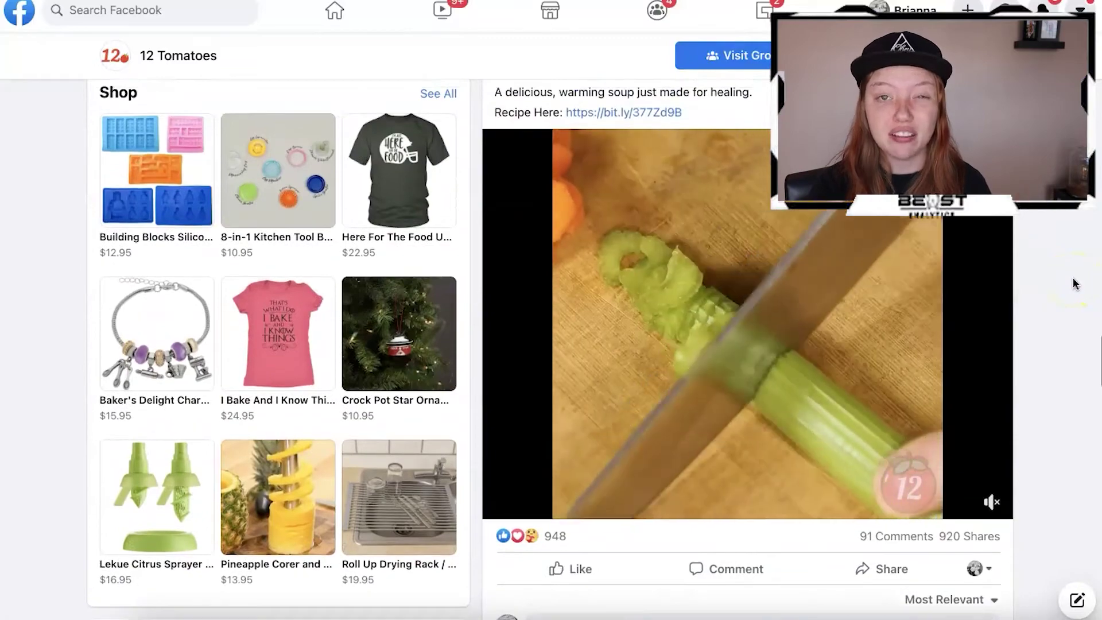
pyautogui.scroll(-1, 1075, 281)
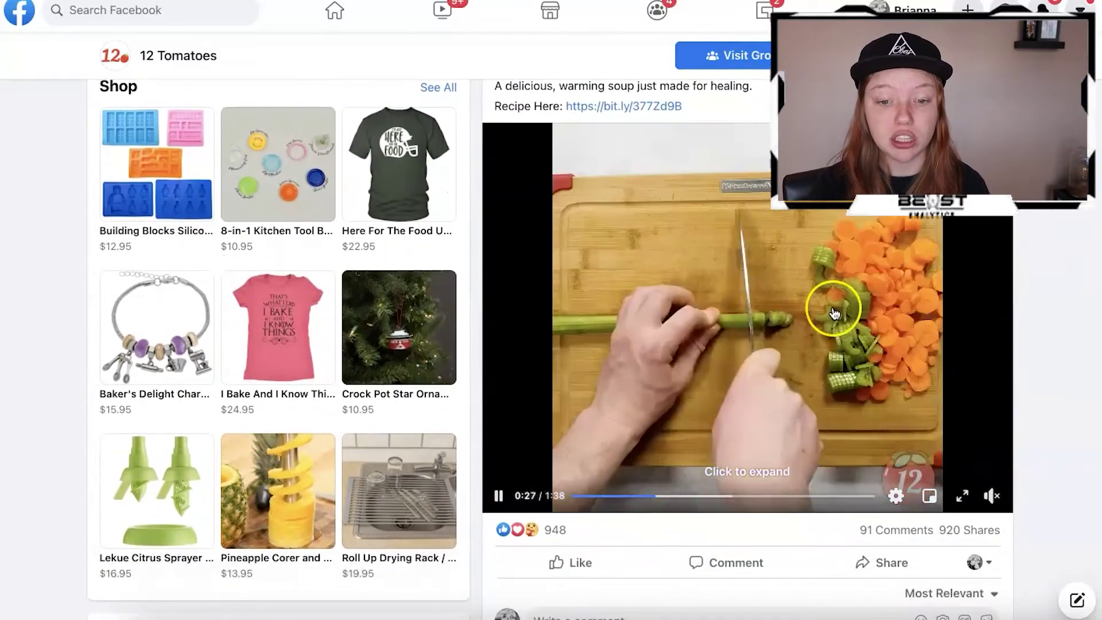
pyautogui.scroll(-2, 835, 313)
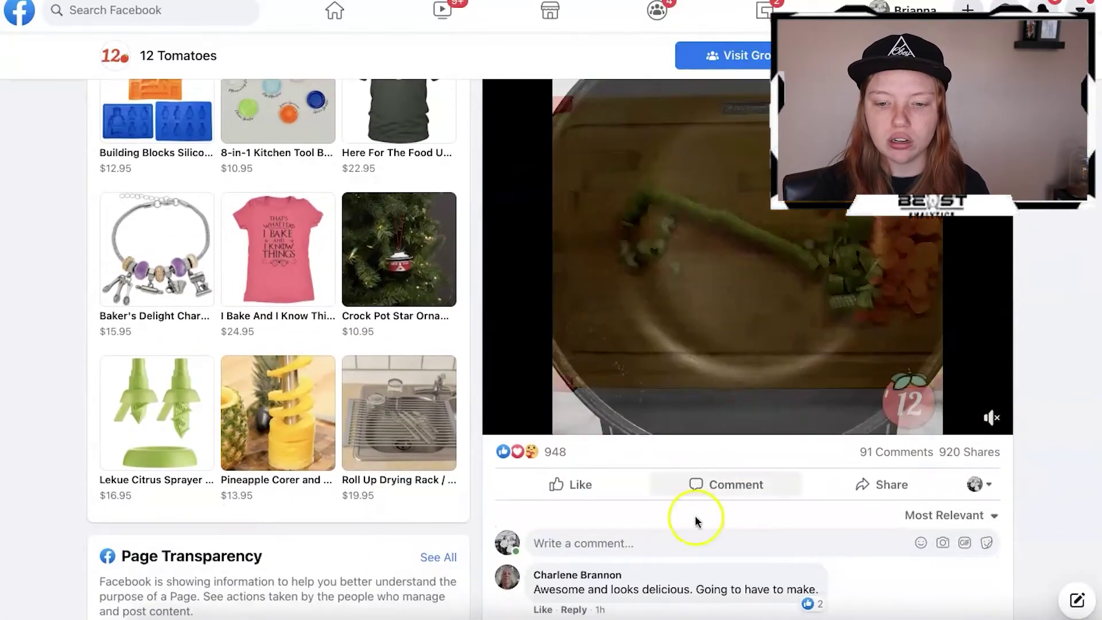
# Step: Compare the engagement on the stuffed mushroom, hissy fit dip and Aldi article posts
pyautogui.scroll(-6, 696, 519)
pyautogui.scroll(-8, 718, 455)
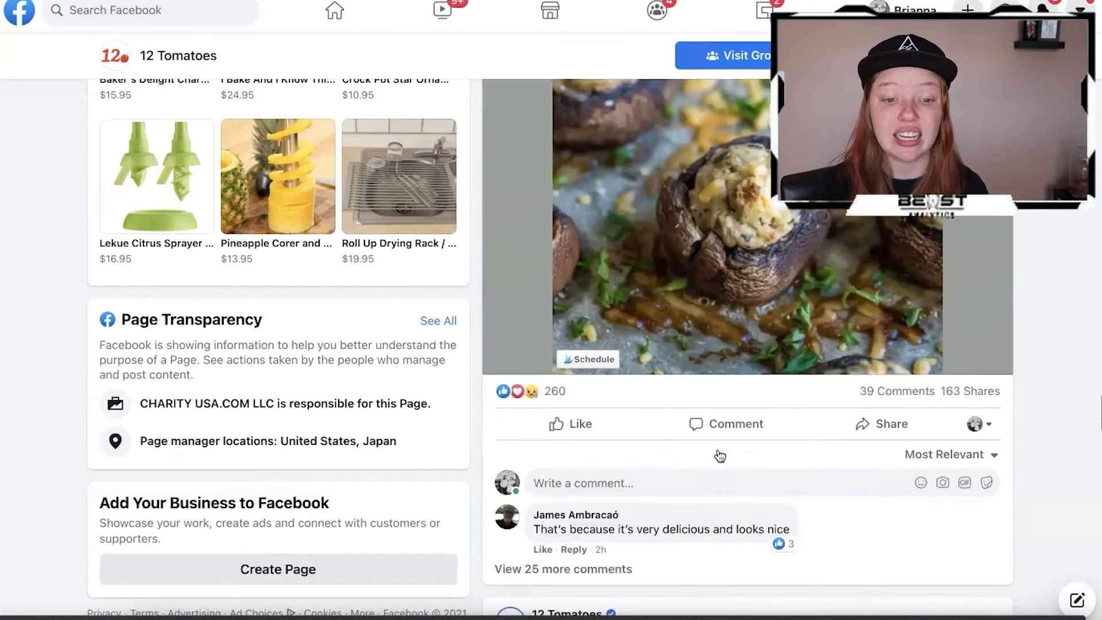
pyautogui.scroll(-2, 718, 455)
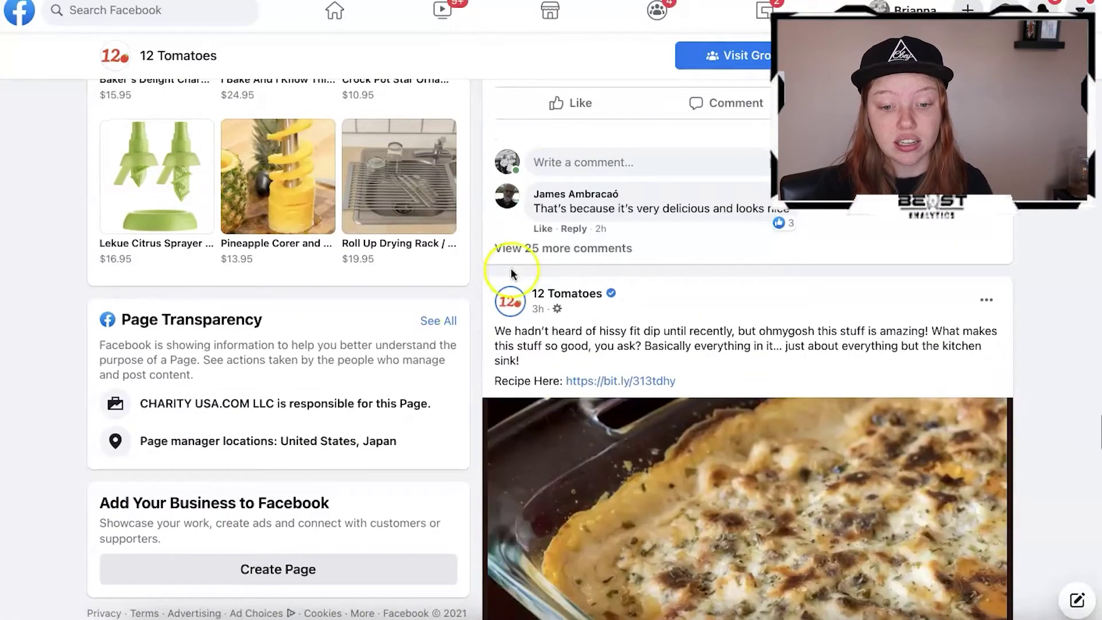
pyautogui.scroll(-12, 698, 396)
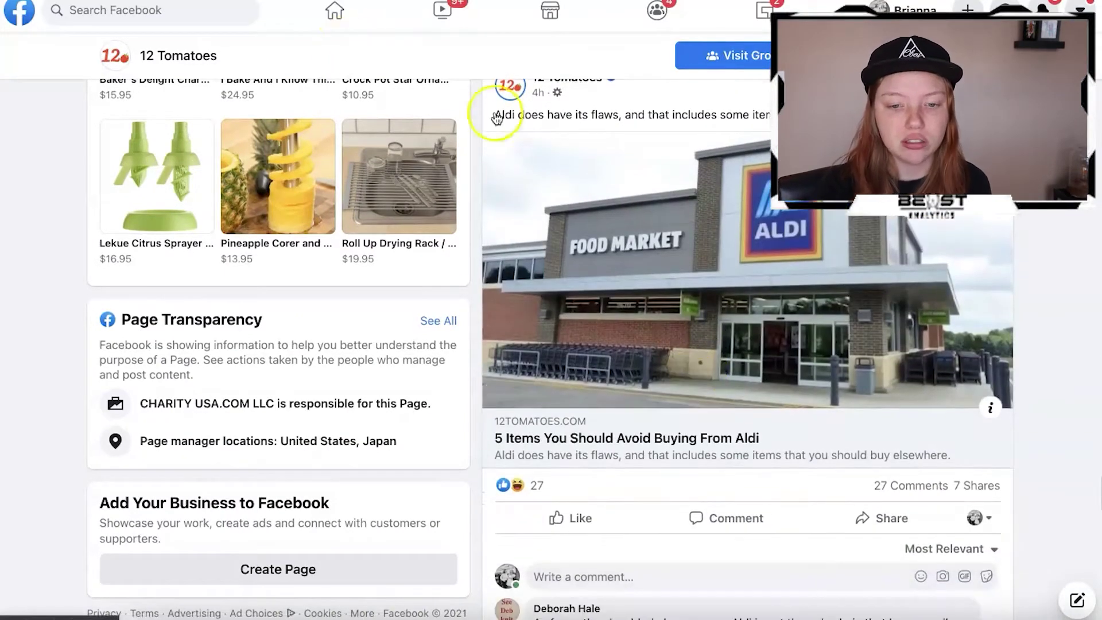
pyautogui.scroll(12, 551, 255)
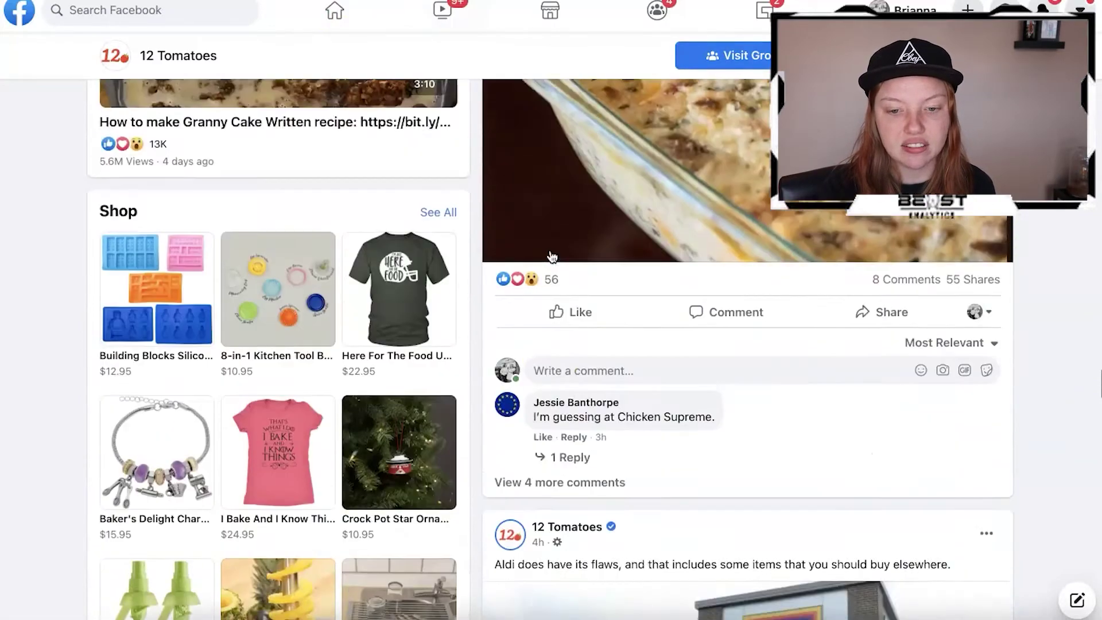
pyautogui.scroll(7, 551, 255)
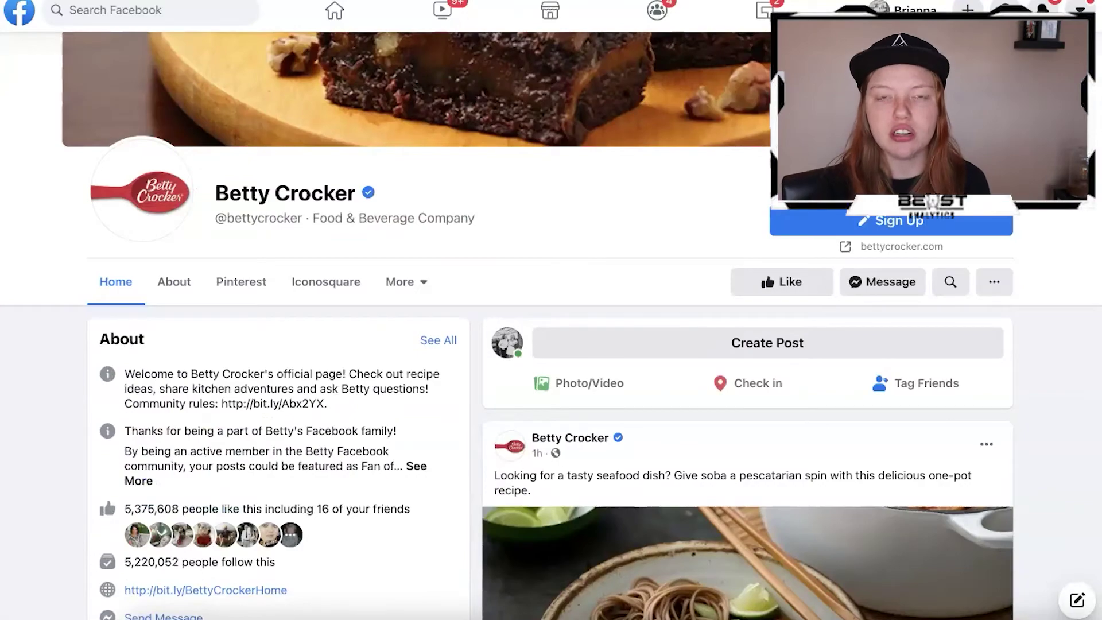
# Step: Examine the caption and engagement of the One-Pot Soba with Salmon post on the Betty Crocker page
pyautogui.scroll(-5, 538, 492)
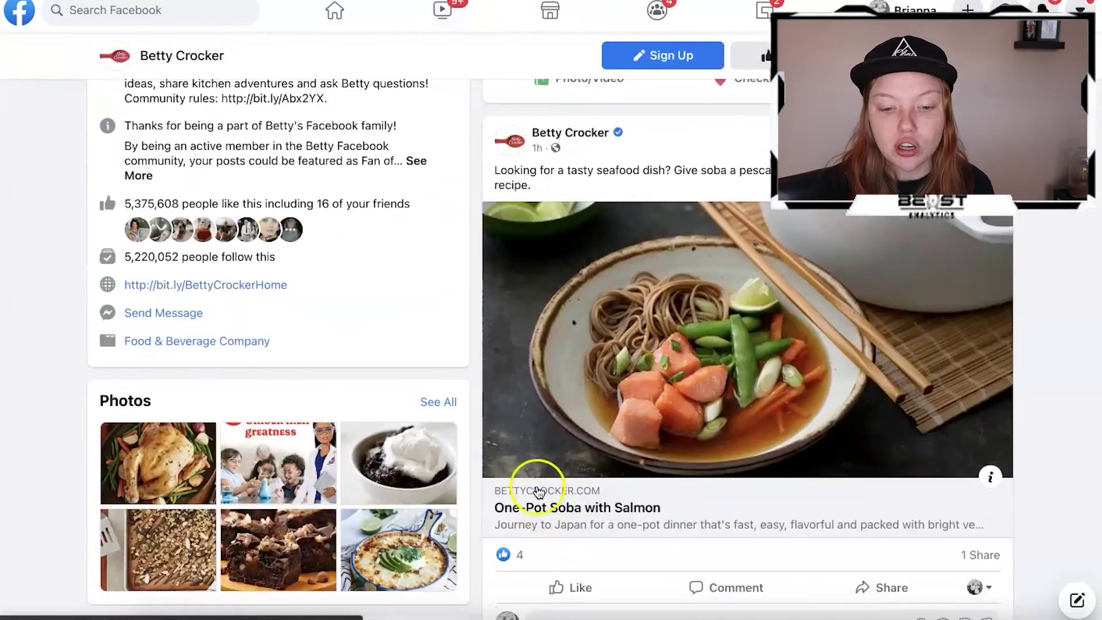
pyautogui.scroll(-3, 574, 413)
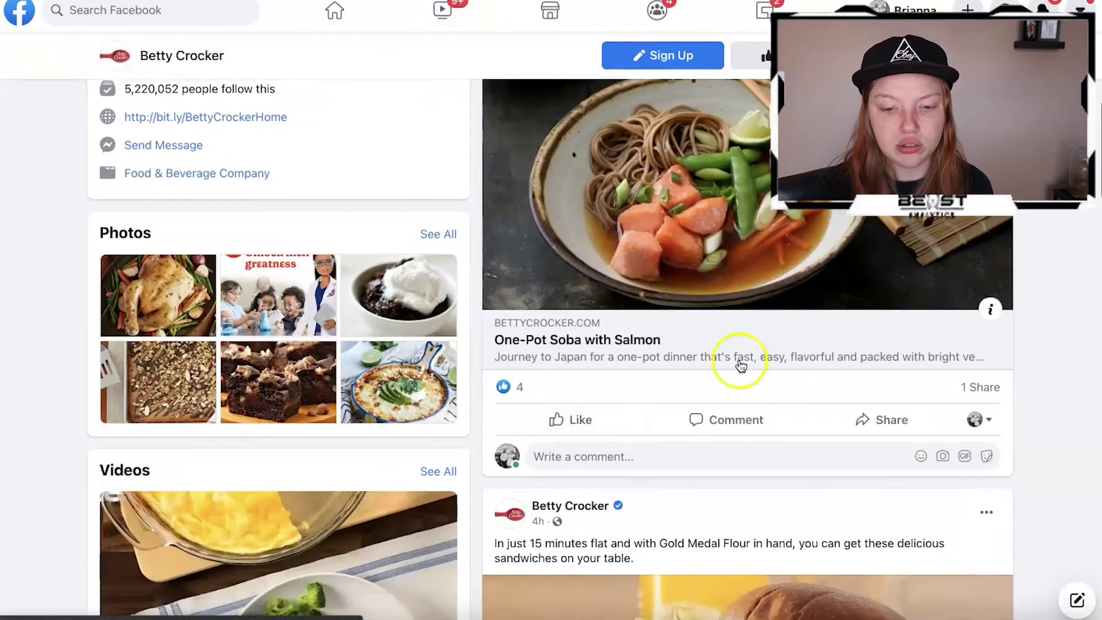
pyautogui.scroll(-2, 540, 379)
pyautogui.scroll(4, 540, 379)
pyautogui.scroll(-4, 540, 379)
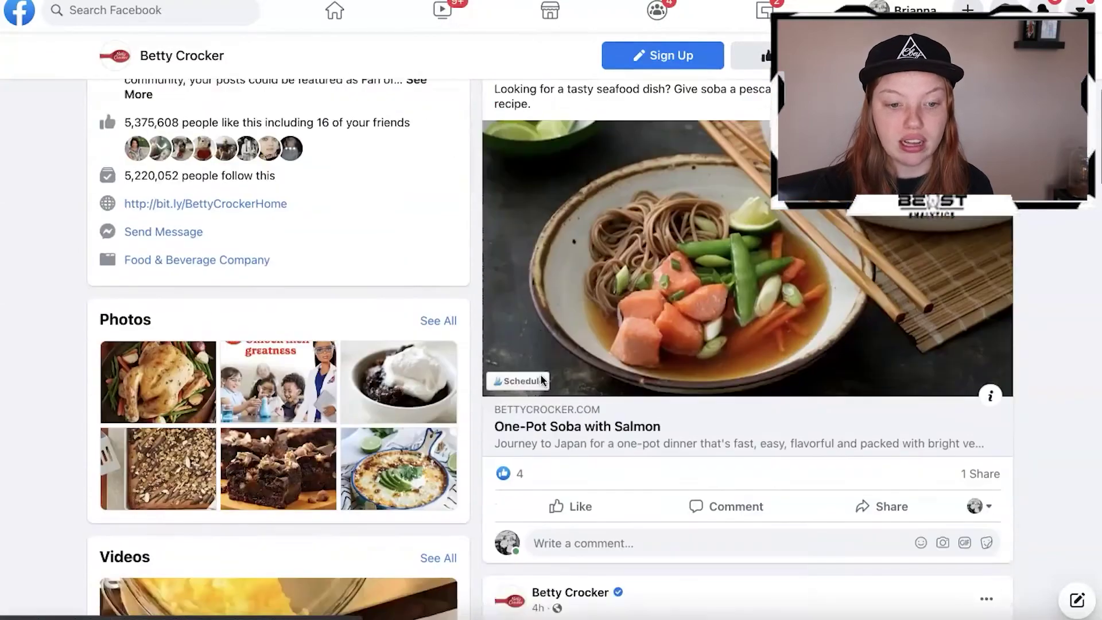
# Step: Review the engagement on the Lemon-Pepper Fish Fillet Sandwiches and Easy Mediterranean Chicken posts
pyautogui.scroll(-7, 540, 374)
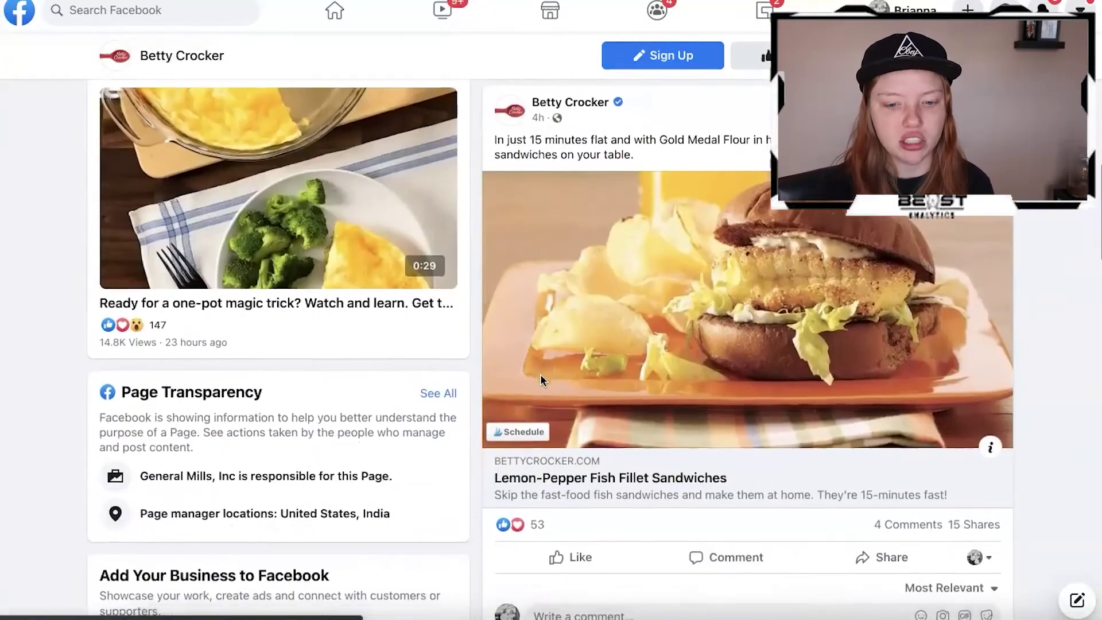
pyautogui.scroll(2, 655, 521)
pyautogui.scroll(-11, 656, 521)
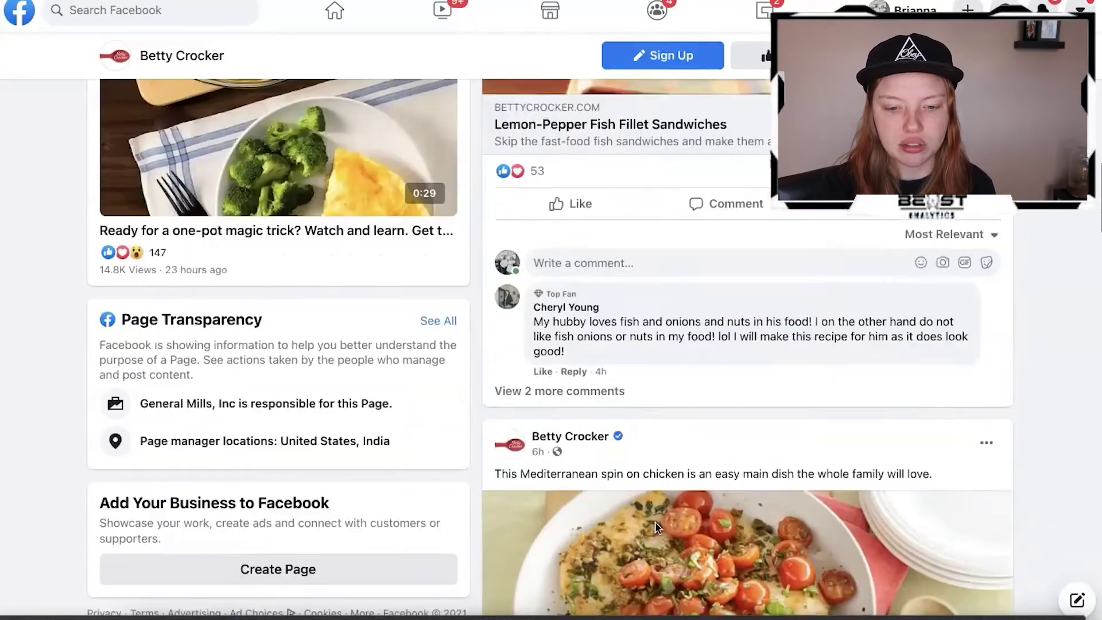
pyautogui.scroll(-2, 656, 521)
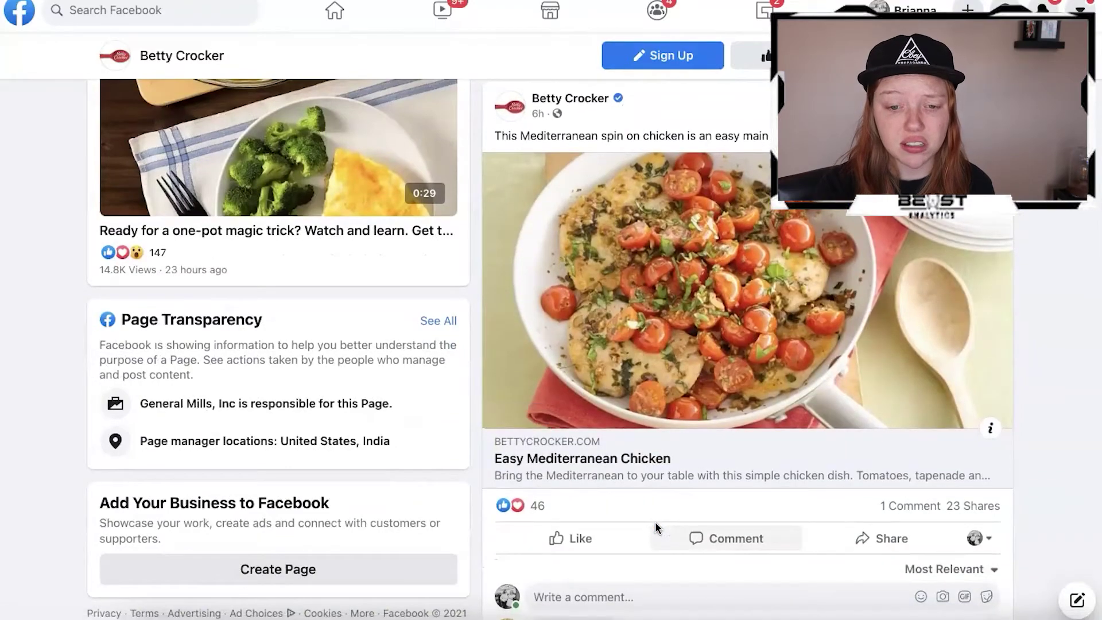
pyautogui.scroll(-1, 655, 523)
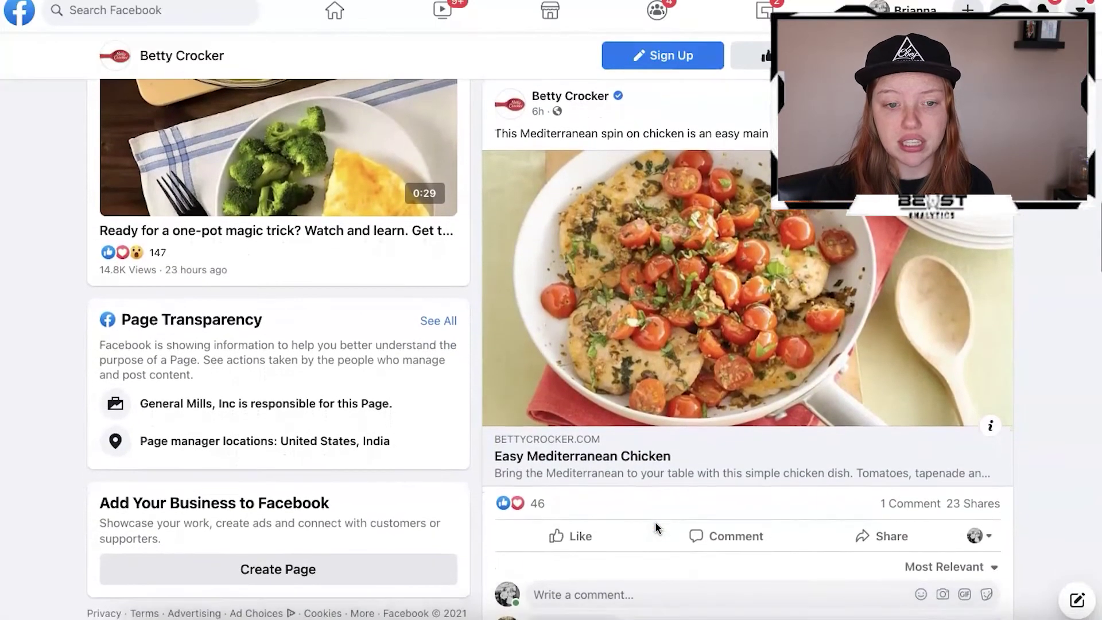
# Step: Browse the recipe cards in the warm desserts carousel post and view the Barbie BettyLab post below it
pyautogui.scroll(-9, 656, 527)
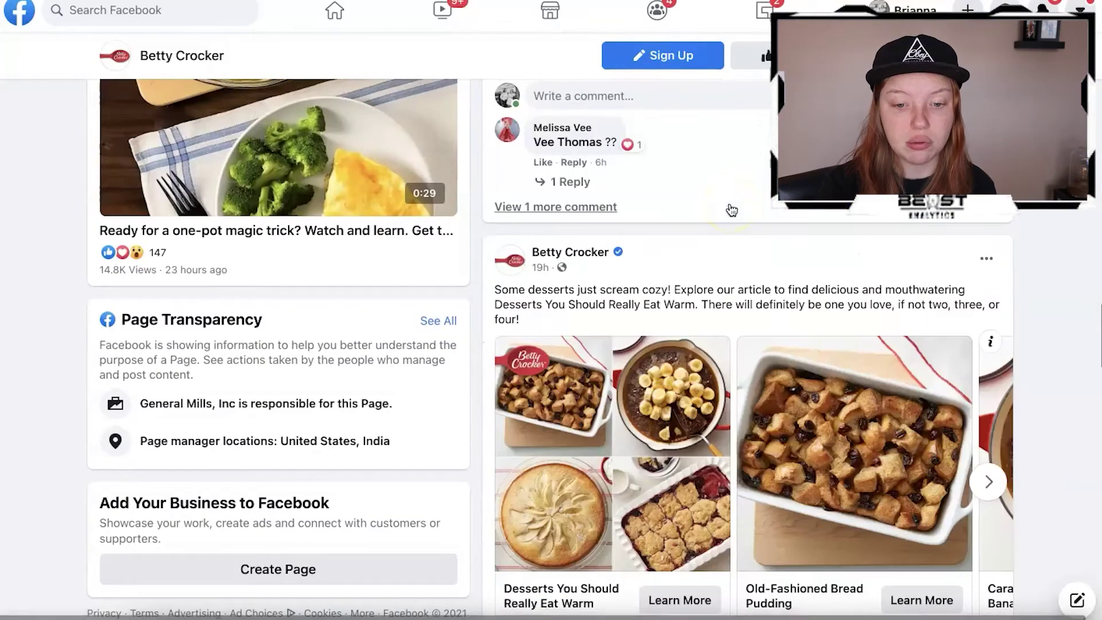
pyautogui.scroll(-3, 731, 210)
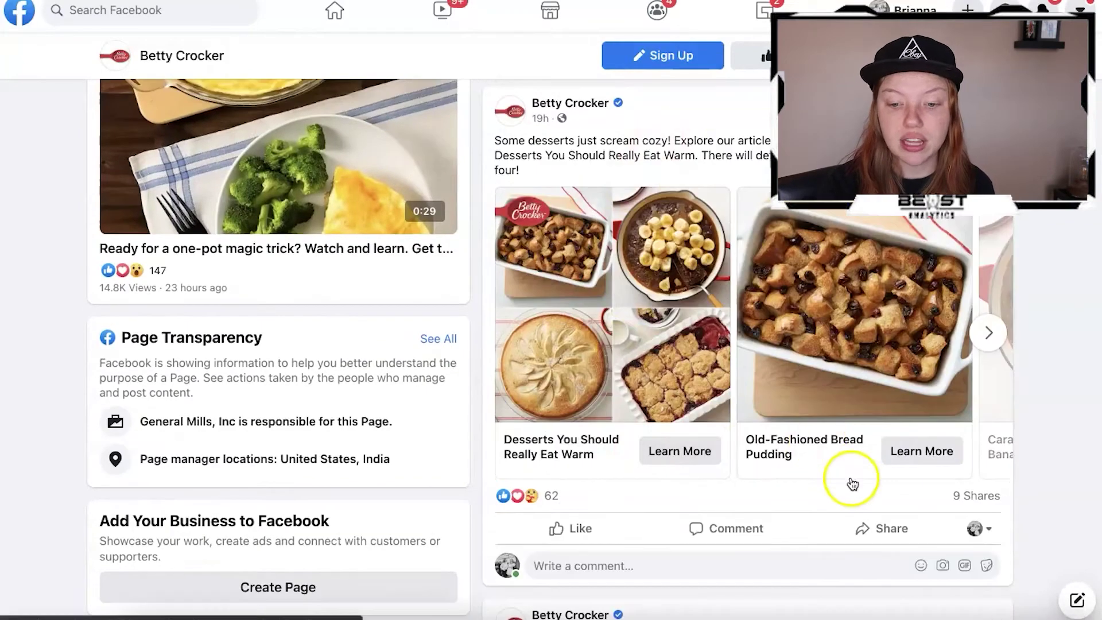
pyautogui.click(996, 348)
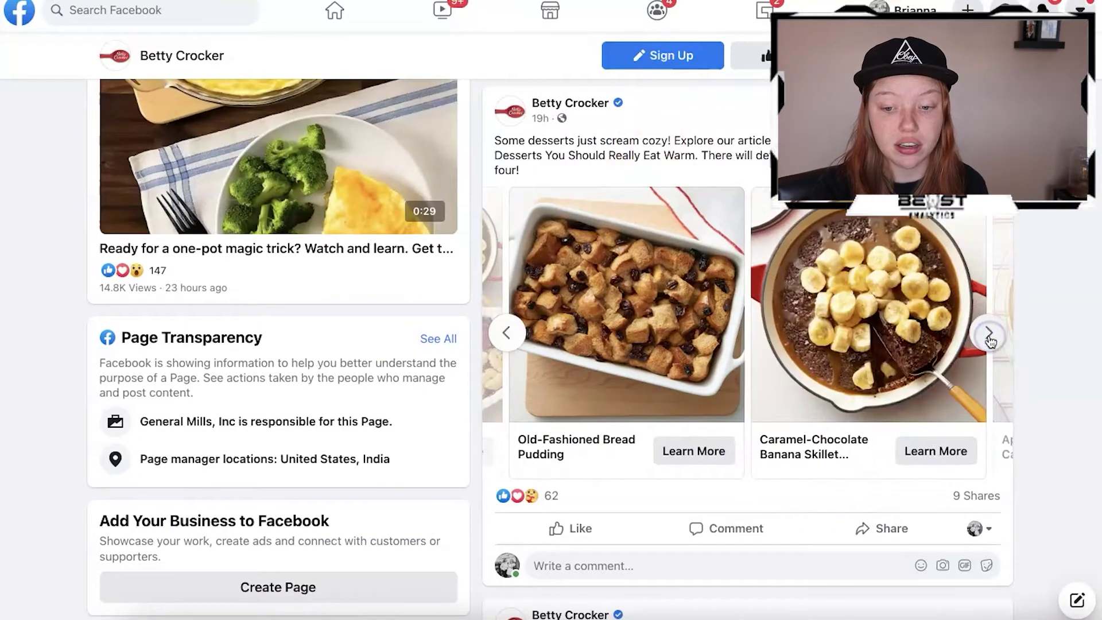
pyautogui.click(992, 339)
pyautogui.scroll(-9, 992, 337)
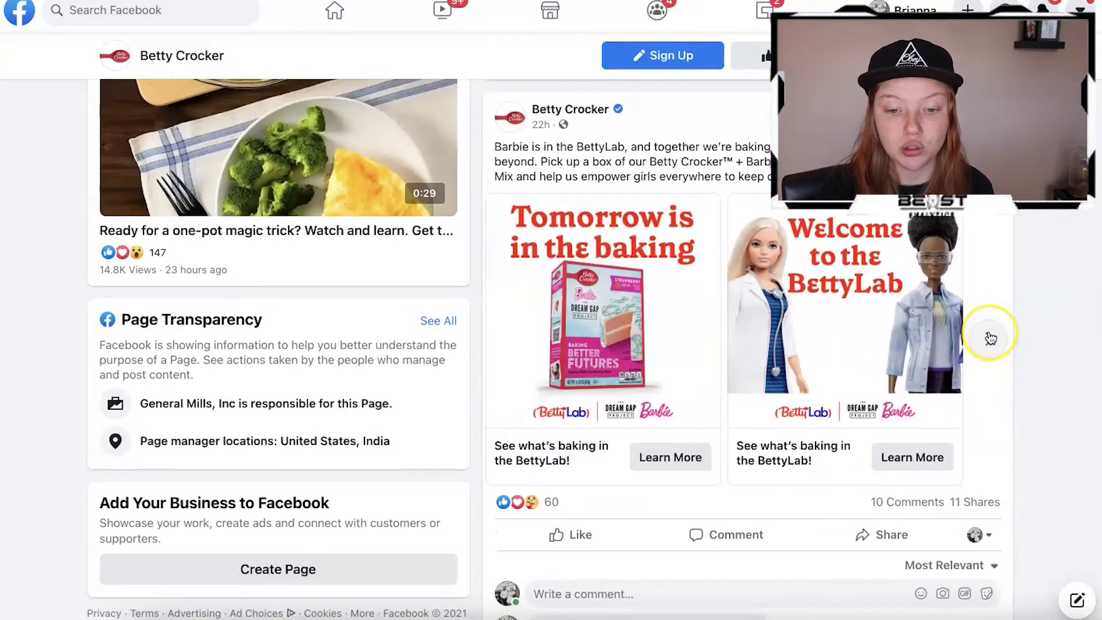
# Step: Check the remaining cards in the Barbie BettyLab carousel post and return to the earlier Betty Crocker posts
pyautogui.click(990, 339)
pyautogui.scroll(8, 811, 367)
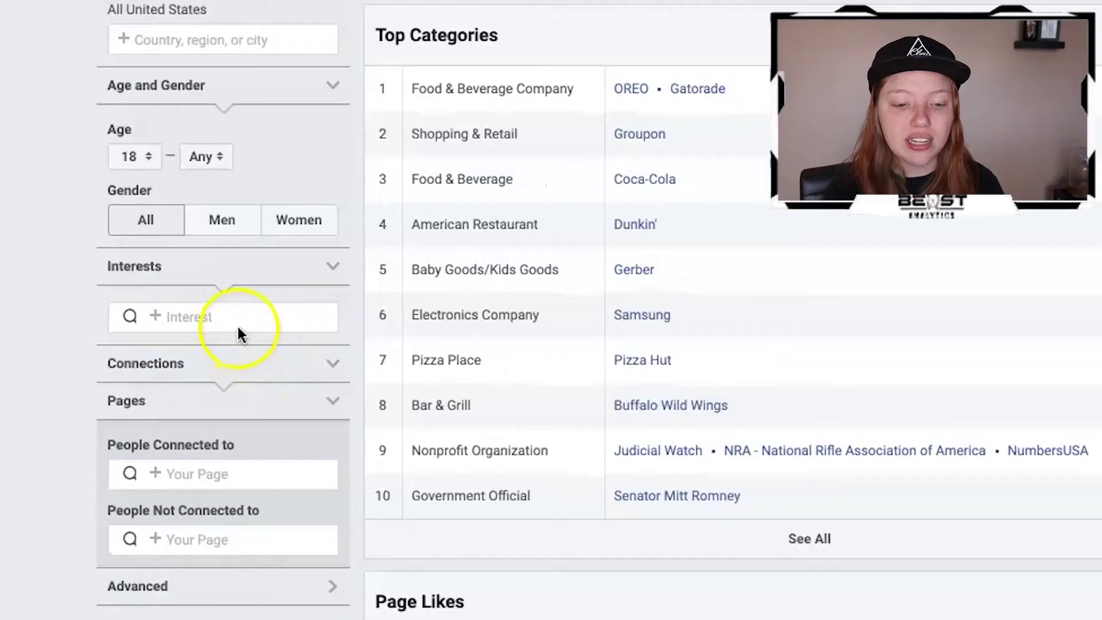
pyautogui.click(237, 323)
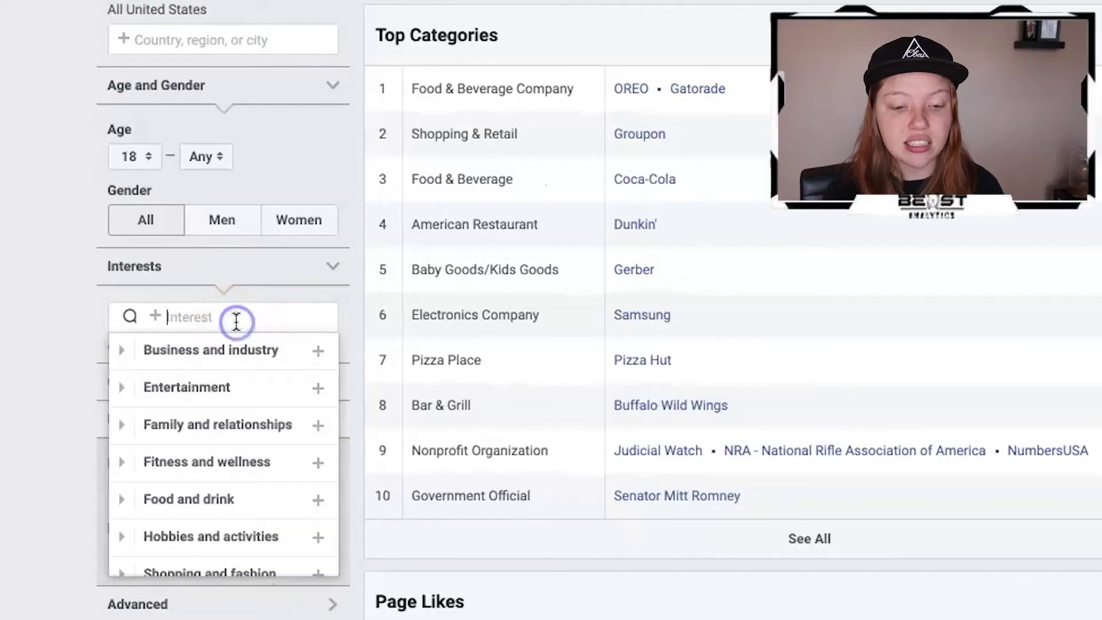
pyautogui.write('pizza hut')
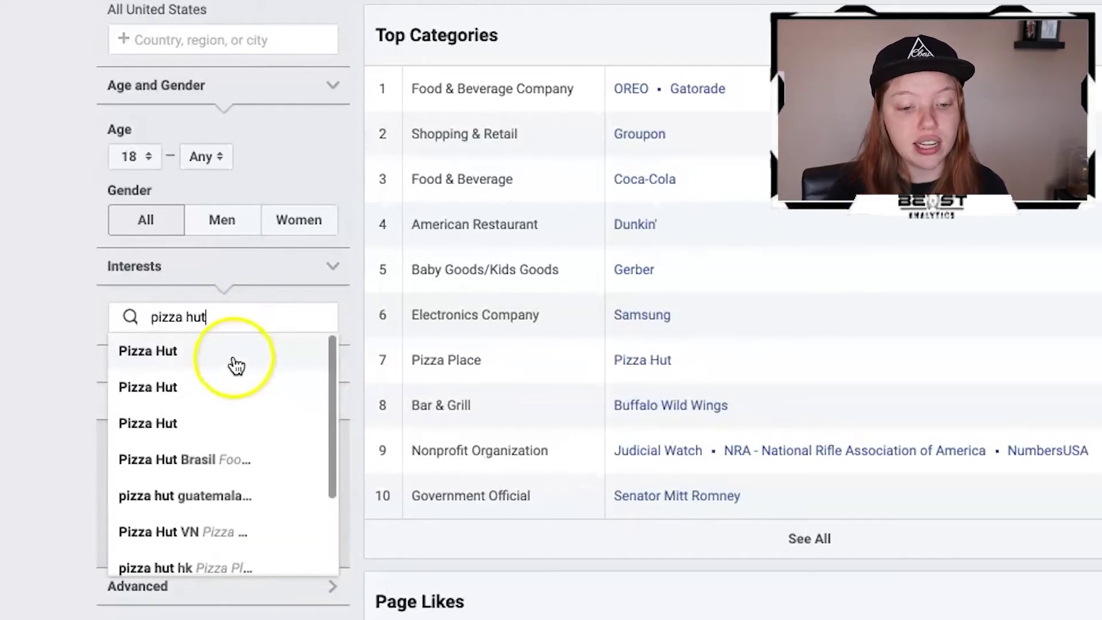
pyautogui.click(234, 359)
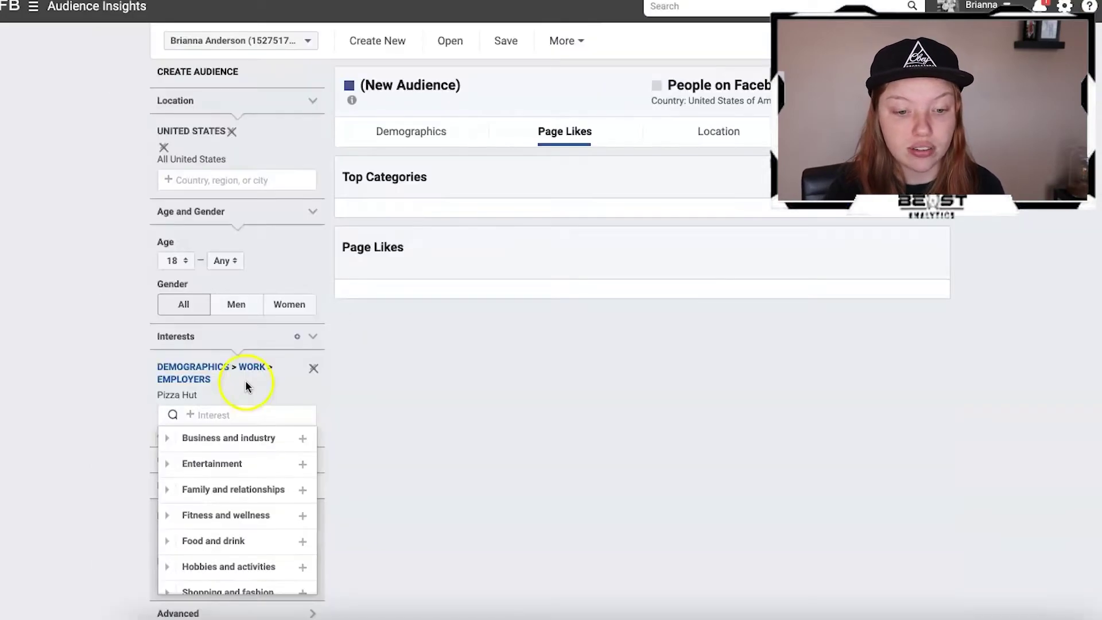
pyautogui.click(312, 369)
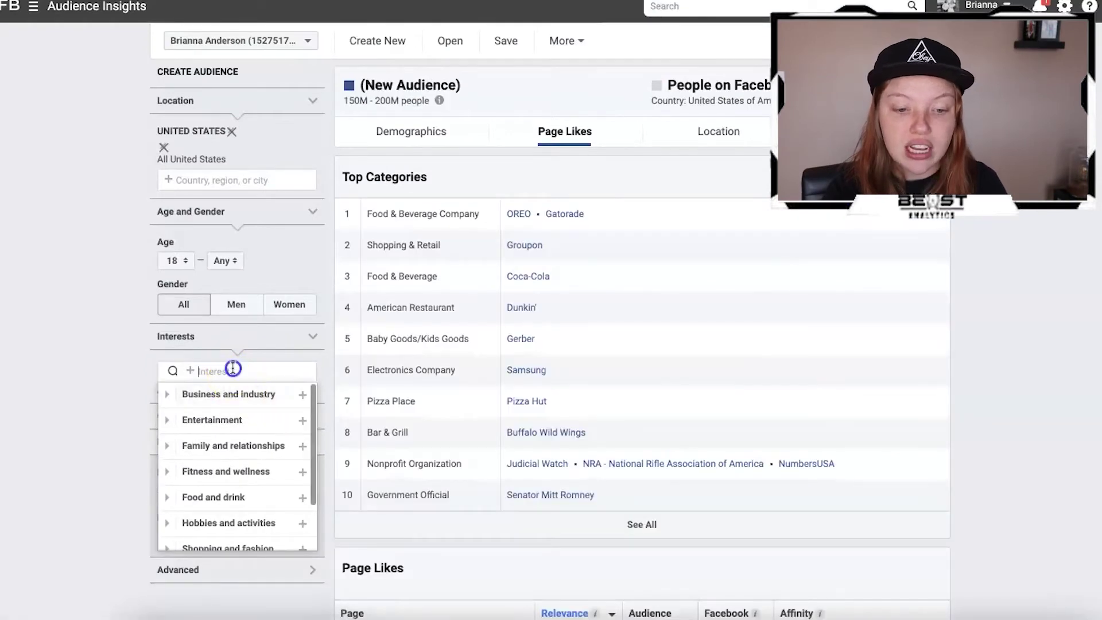
pyautogui.click(232, 368)
pyautogui.write('pizza hut')
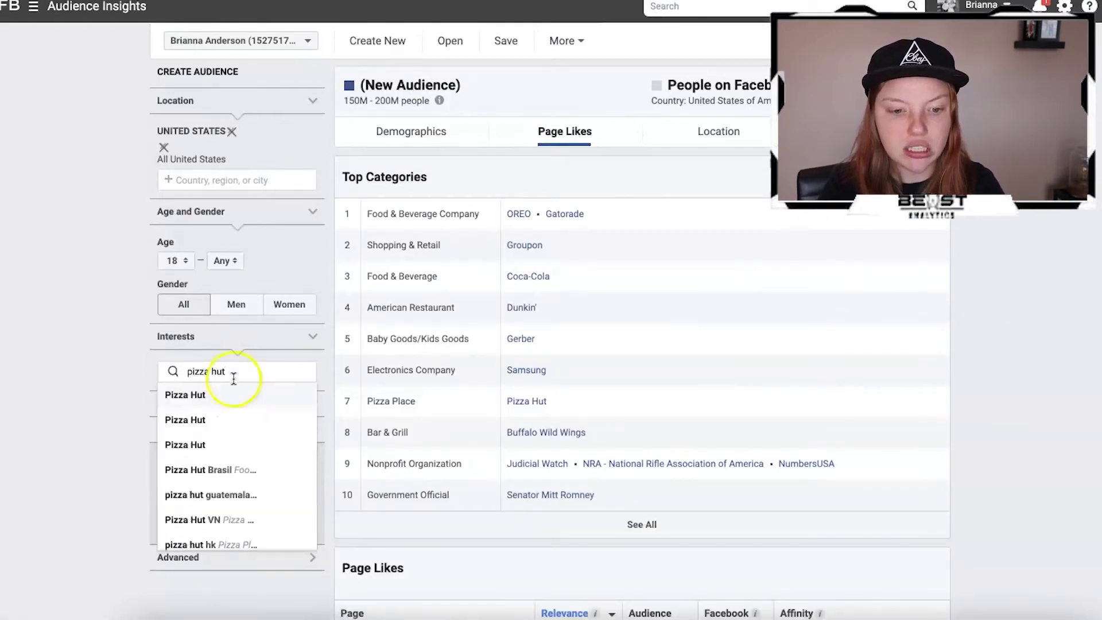
pyautogui.click(246, 426)
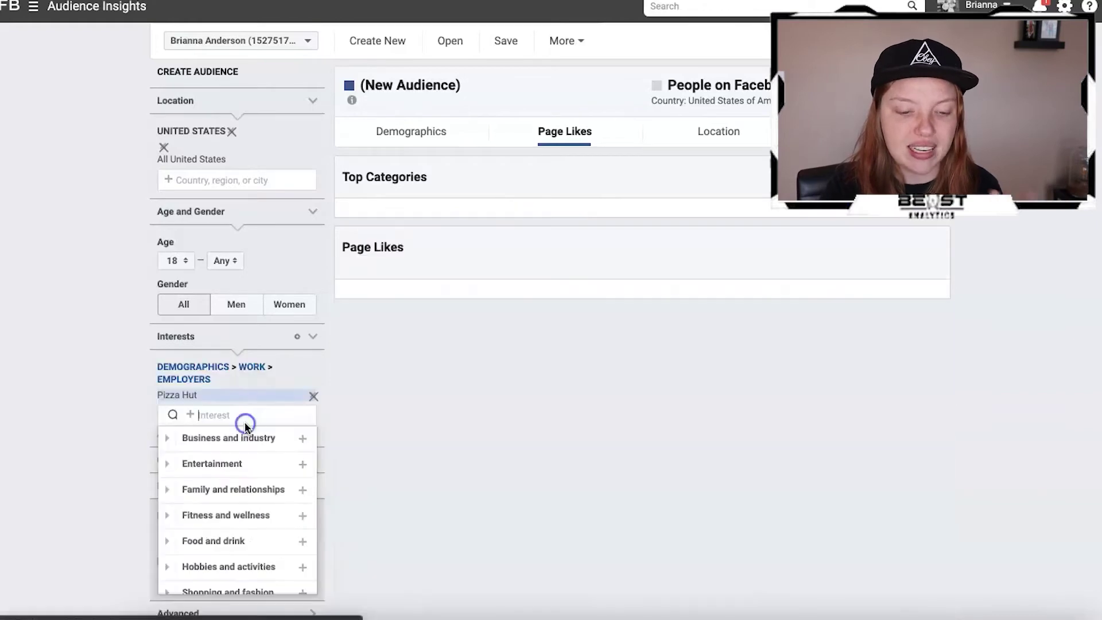
pyautogui.click(310, 398)
# Step: Add Pizza Hut from the Additional Interests category as an interest of the new audience
pyautogui.click(248, 370)
pyautogui.write('pizza hu')
pyautogui.press('Return')
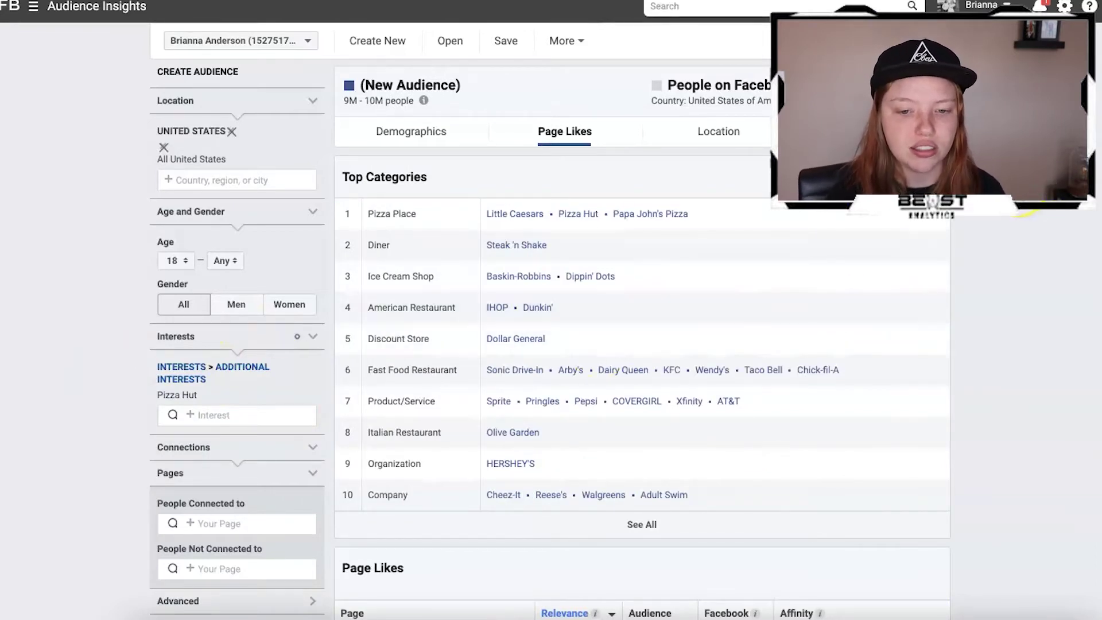
# Step: Review the size and top liked page categories of the United States audience interested in Pizza Hut
pyautogui.scroll(-1, 871, 246)
pyautogui.scroll(1, 871, 245)
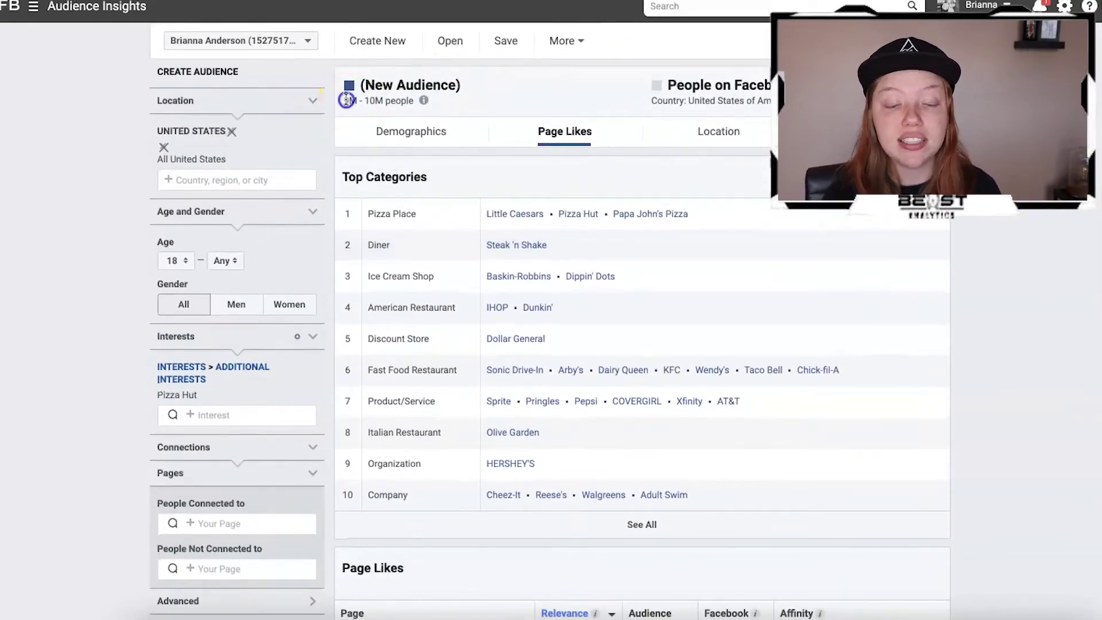
pyautogui.moveTo(415, 102)
pyautogui.moveTo(416, 101); pyautogui.dragTo(400, 101)
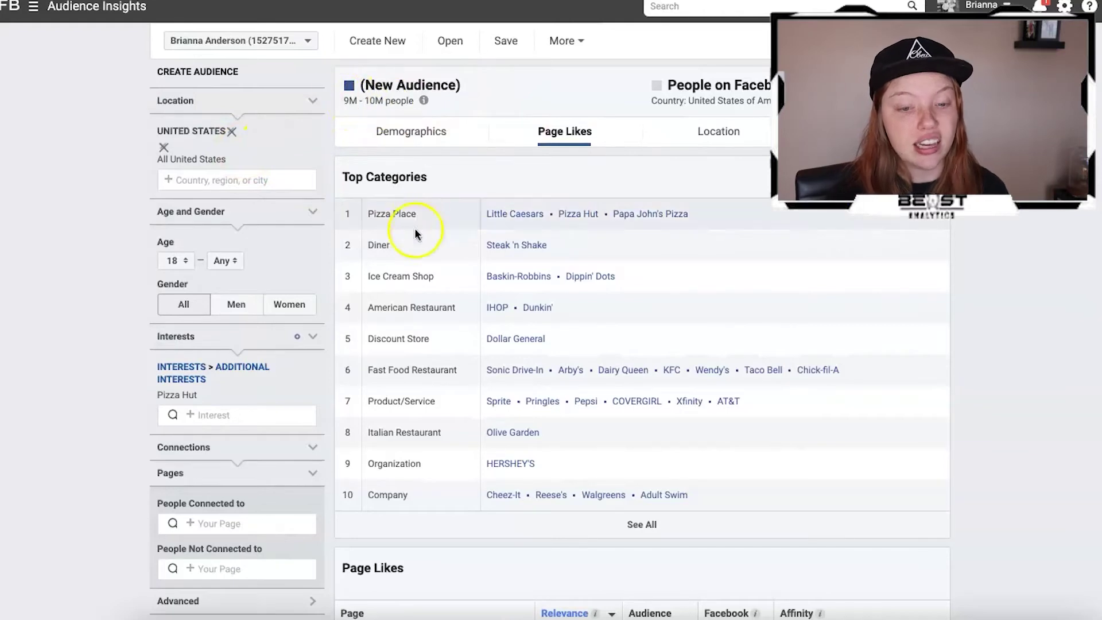
pyautogui.scroll(-1, 410, 280)
pyautogui.scroll(1, 283, 57)
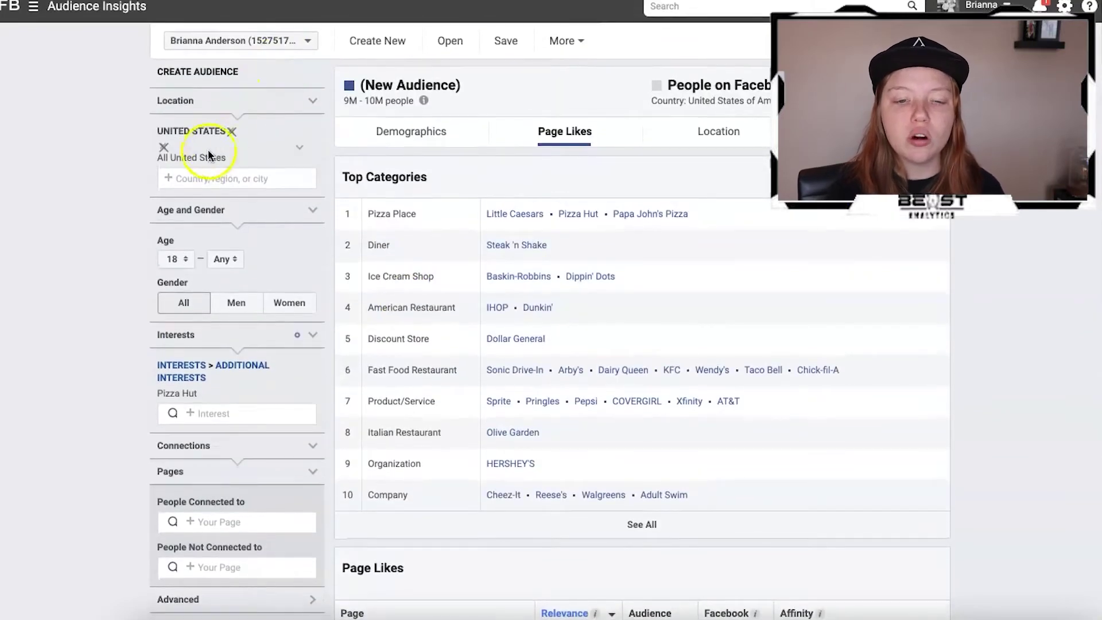
# Step: Narrow the audience's location to Kansas and review its top page categories
pyautogui.click(201, 176)
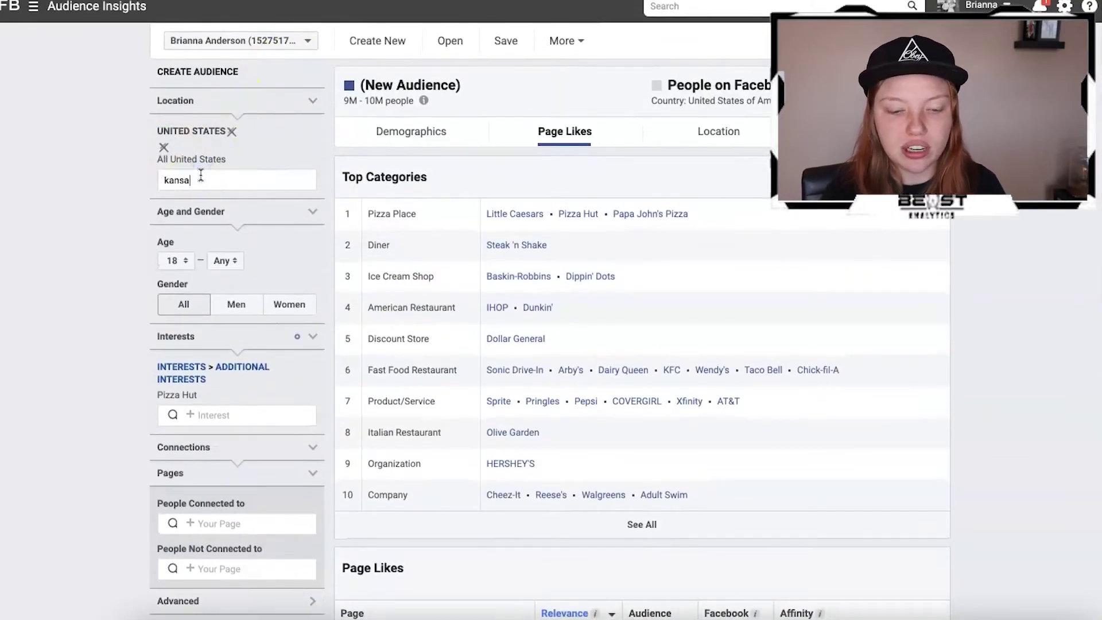
pyautogui.click(232, 206)
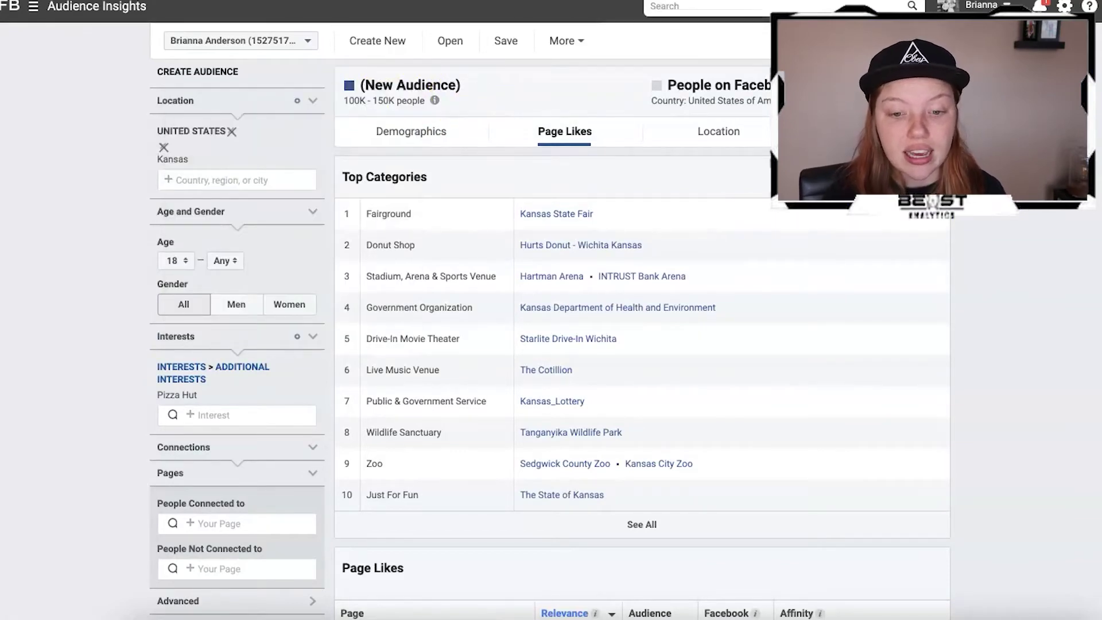
pyautogui.scroll(-1, 625, 322)
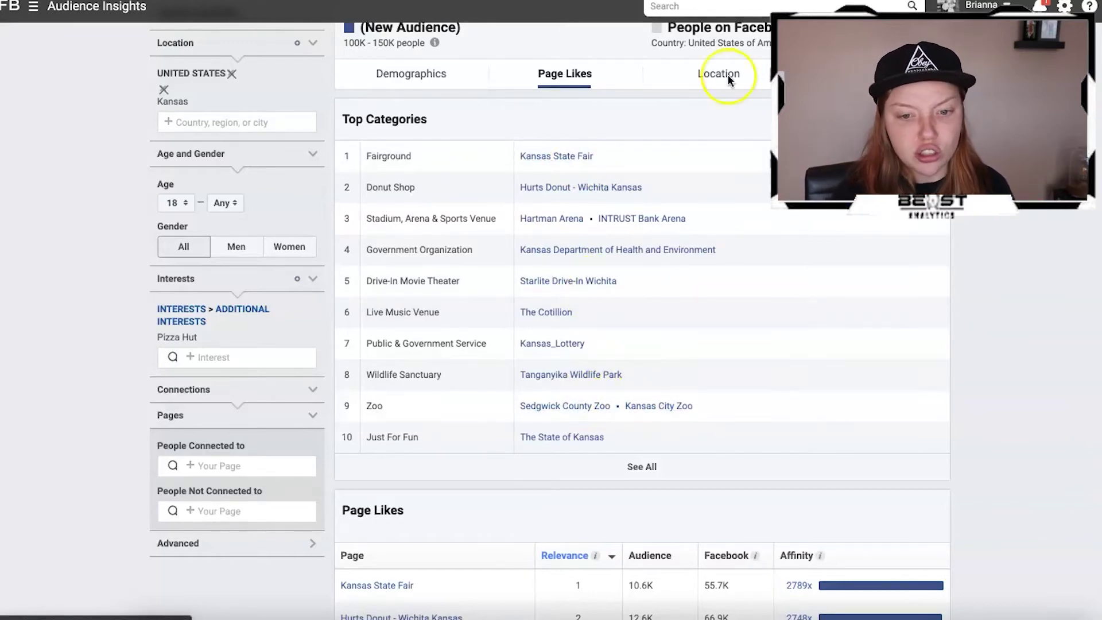
# Step: Examine the Kansas audience's demographics, including age and gender, relationship status, education level and job titles
pyautogui.click(397, 68)
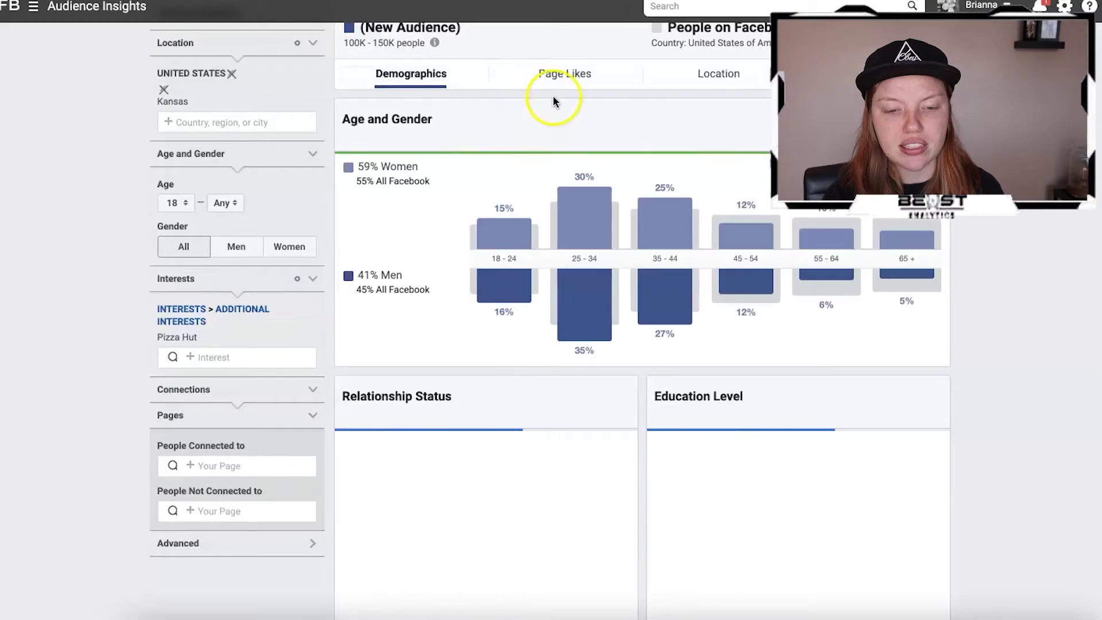
pyautogui.scroll(-2, 510, 272)
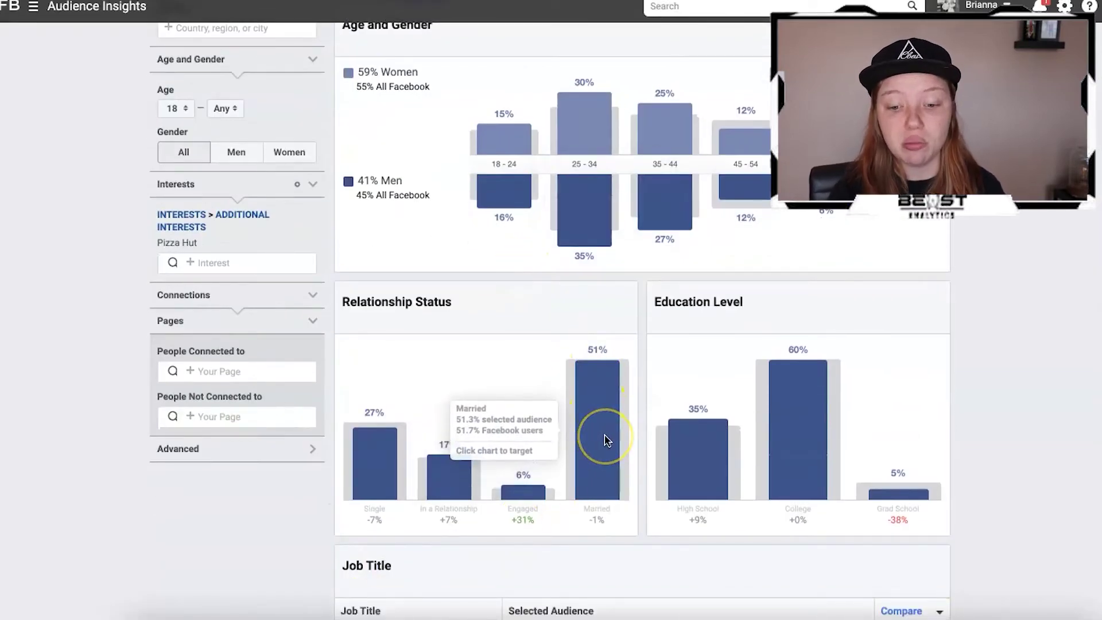
pyautogui.scroll(-3, 604, 440)
pyautogui.scroll(5, 605, 440)
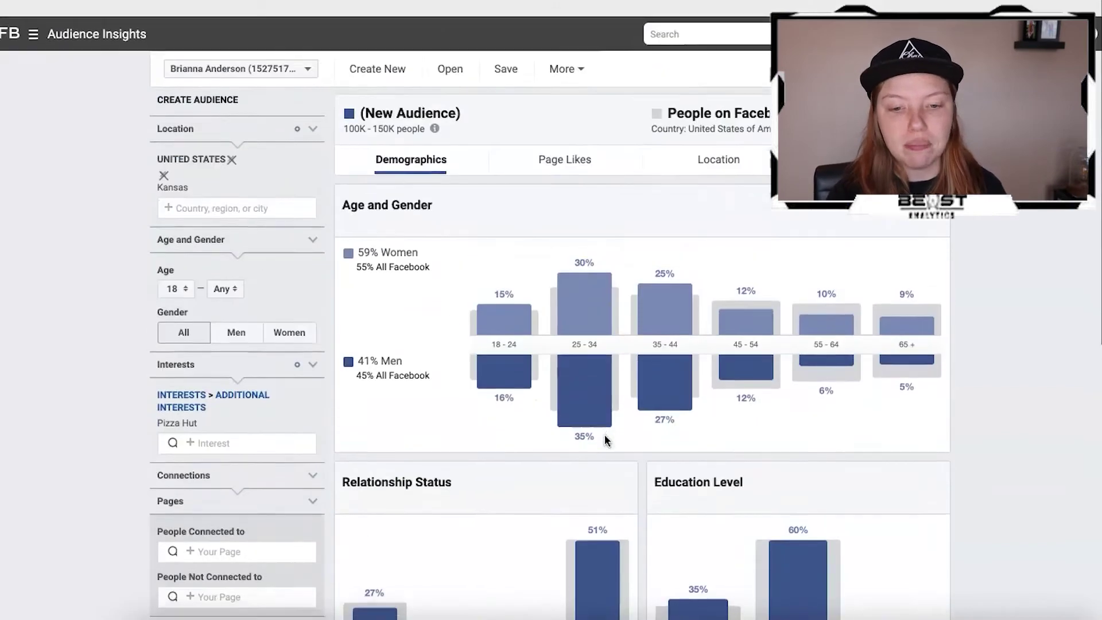
pyautogui.scroll(-8, 604, 441)
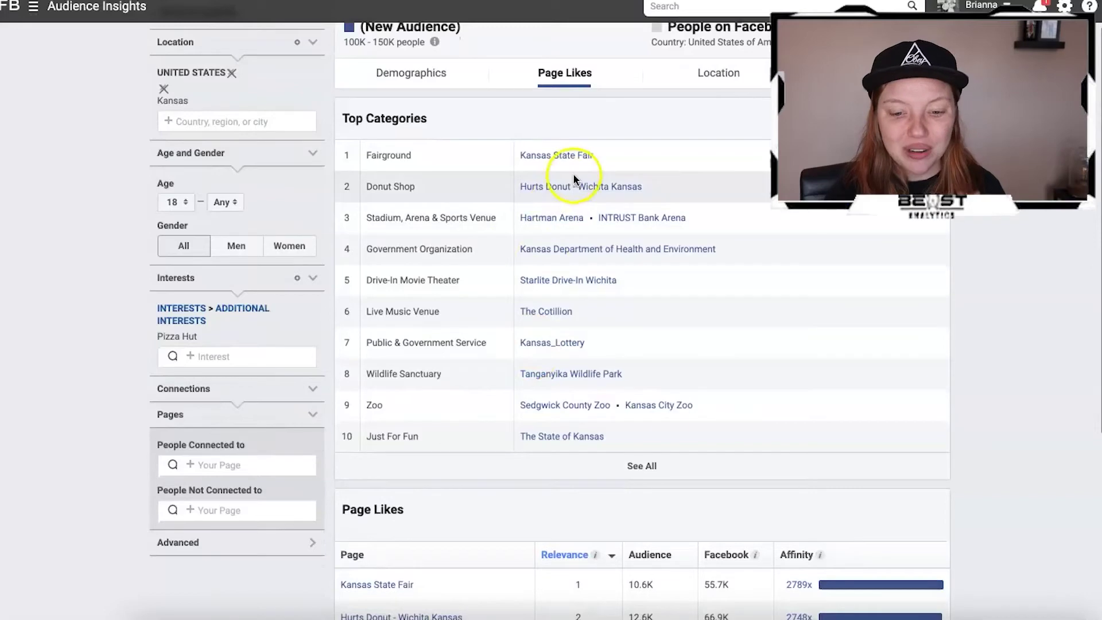
# Step: Open the Kansas State Fair, Starlite Drive-In Wichita and The Cotillion pages in new tabs from the top categories
pyautogui.rightClick(567, 162)
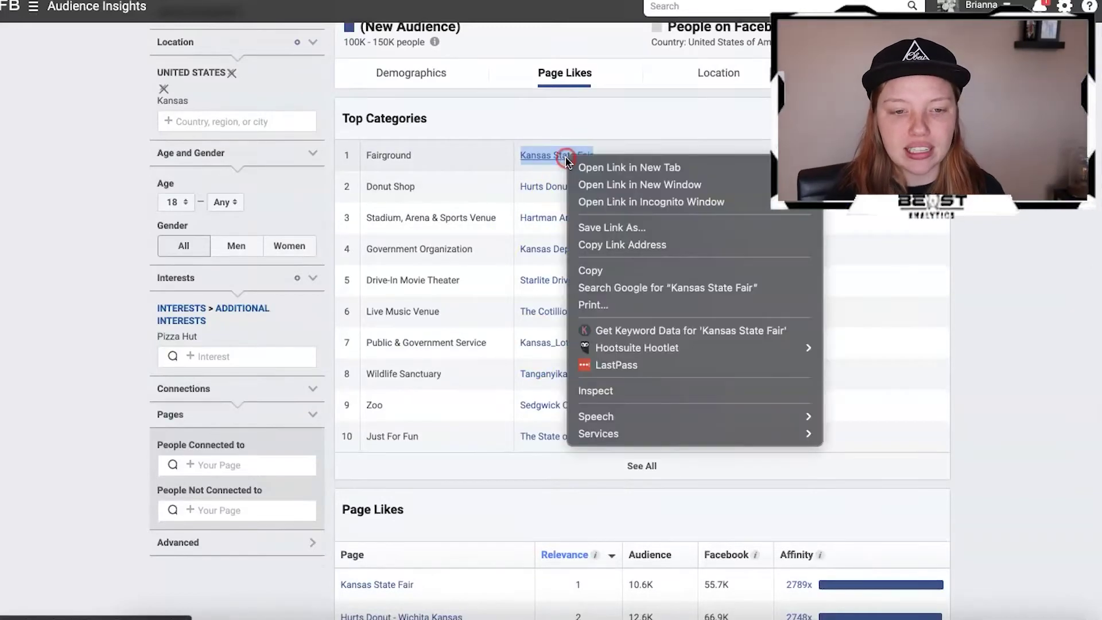
pyautogui.click(588, 167)
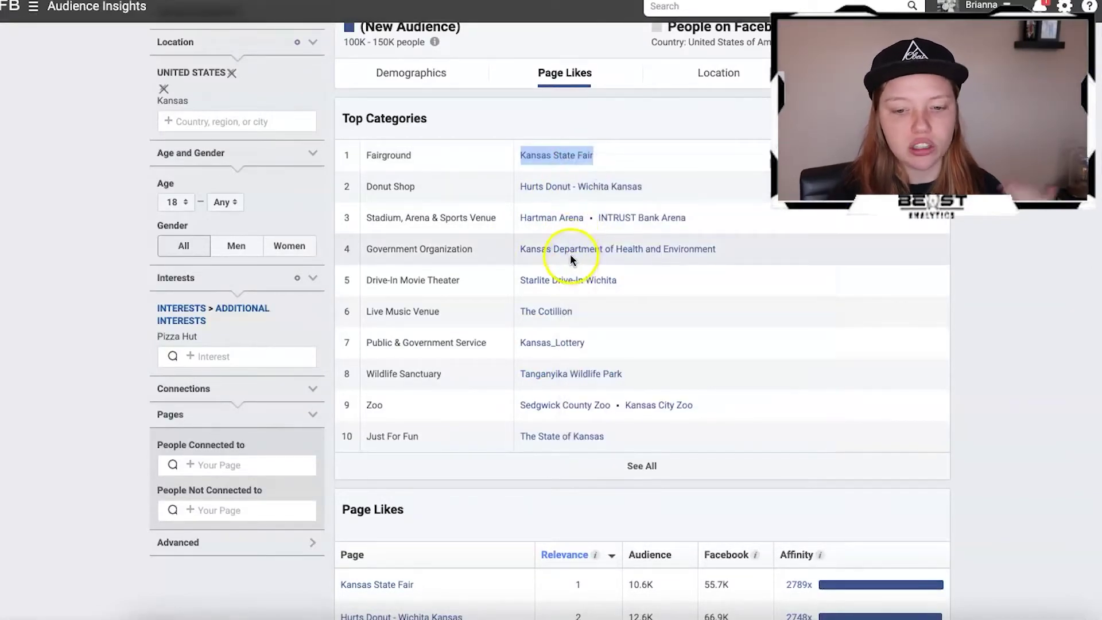
pyautogui.rightClick(578, 283)
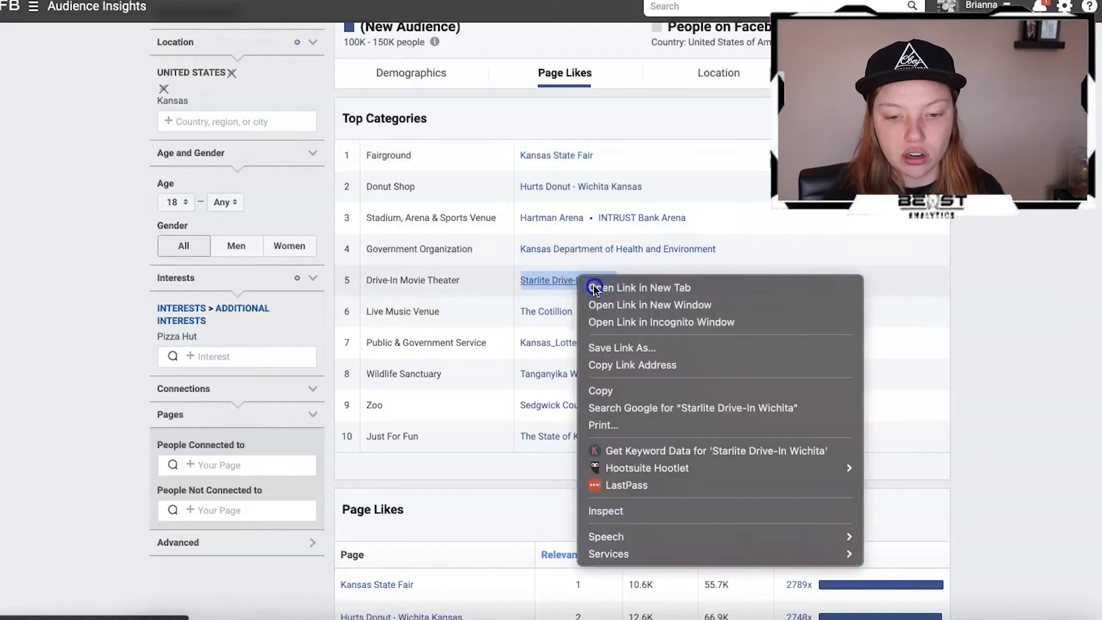
pyautogui.click(591, 287)
pyautogui.rightClick(561, 312)
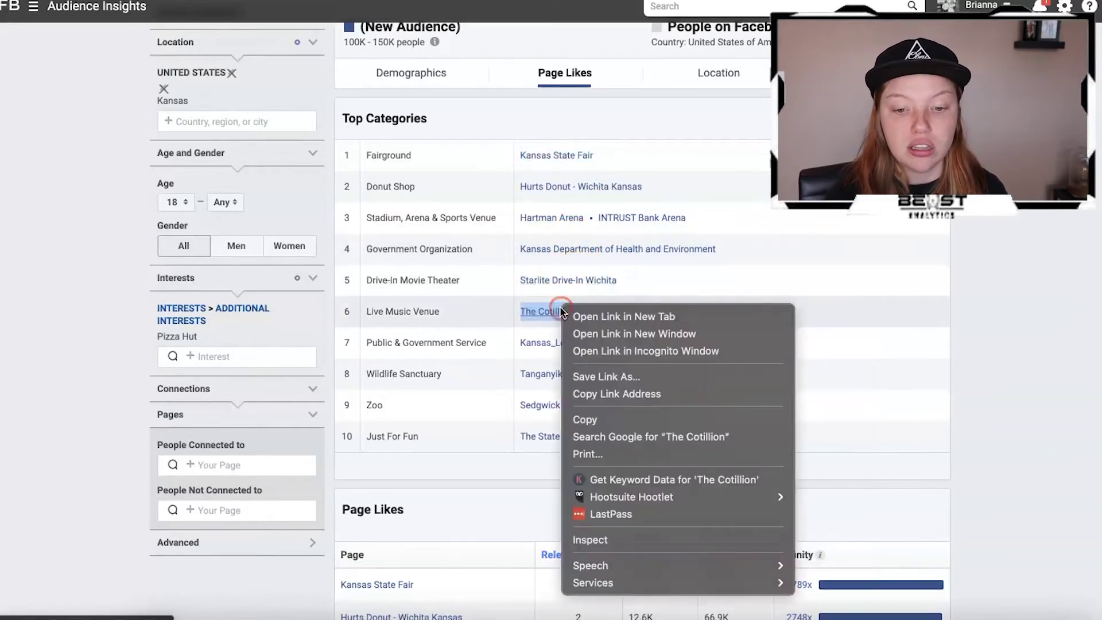
pyautogui.click(595, 316)
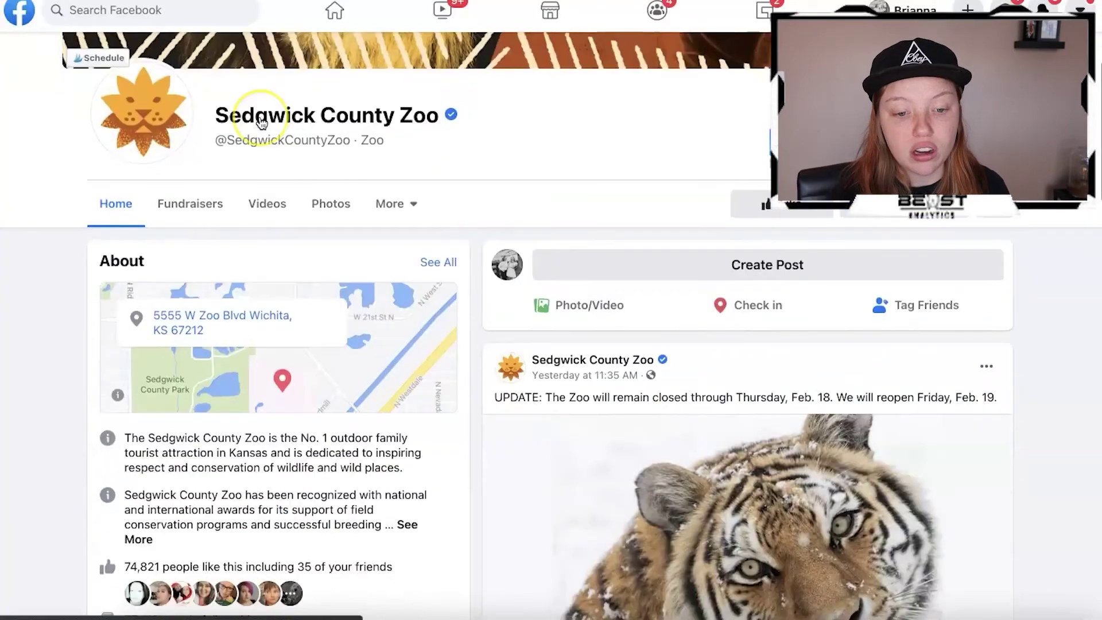
# Step: Browse the Sedgwick County Zoo page's information and its closure notice, gorilla dental hygiene and new zoo site posts
pyautogui.scroll(-5, 264, 119)
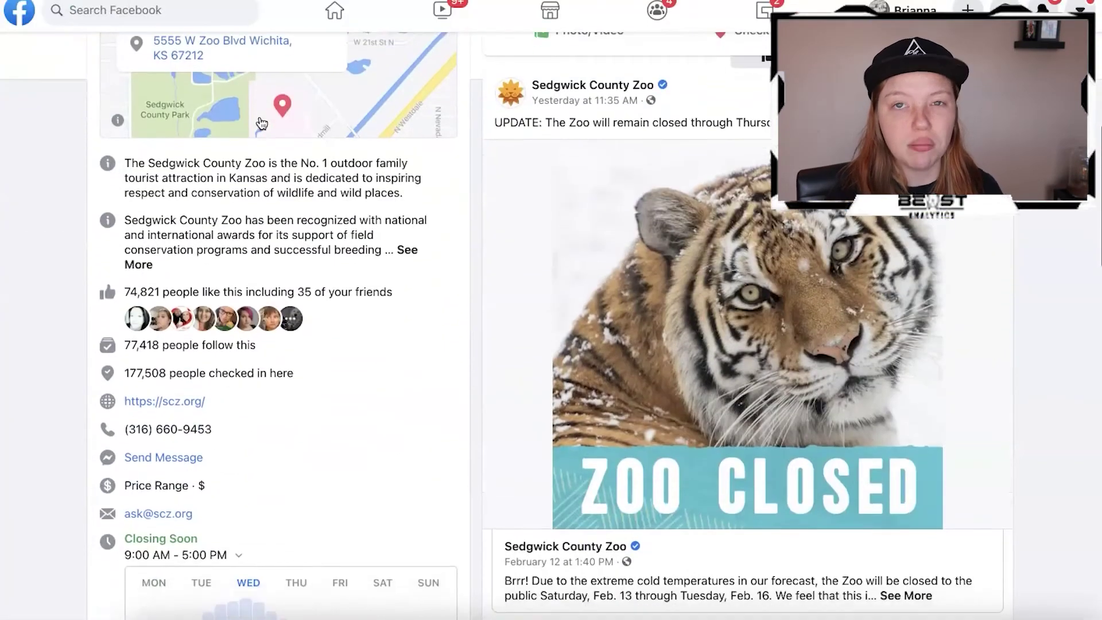
pyautogui.scroll(-4, 262, 123)
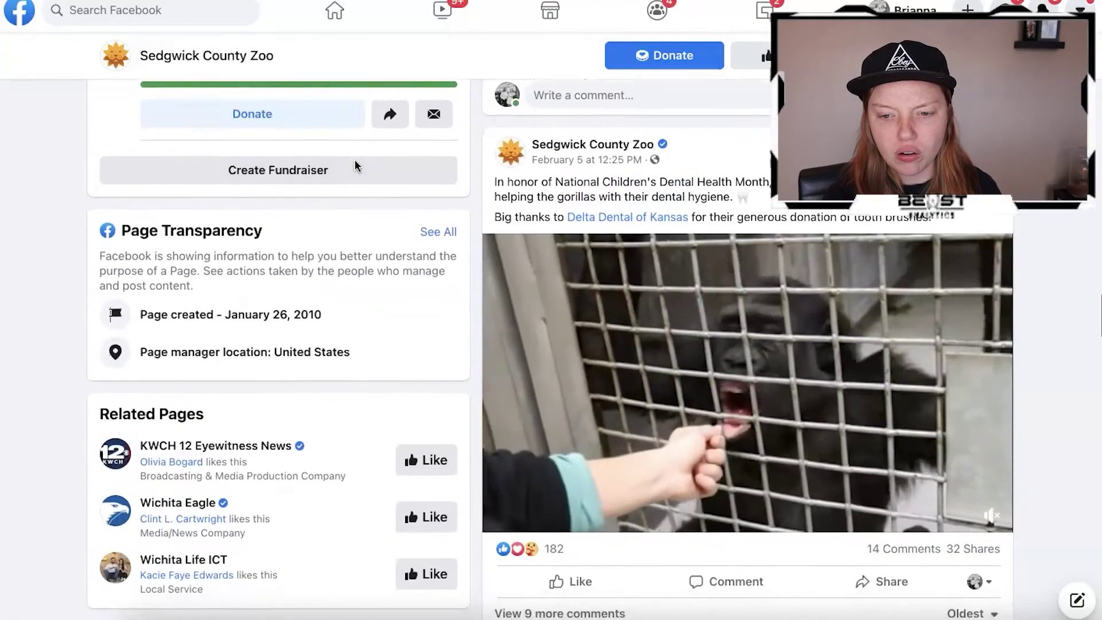
pyautogui.scroll(-3, 354, 166)
pyautogui.scroll(-8, 354, 167)
pyautogui.scroll(2, 355, 167)
pyautogui.scroll(-10, 354, 166)
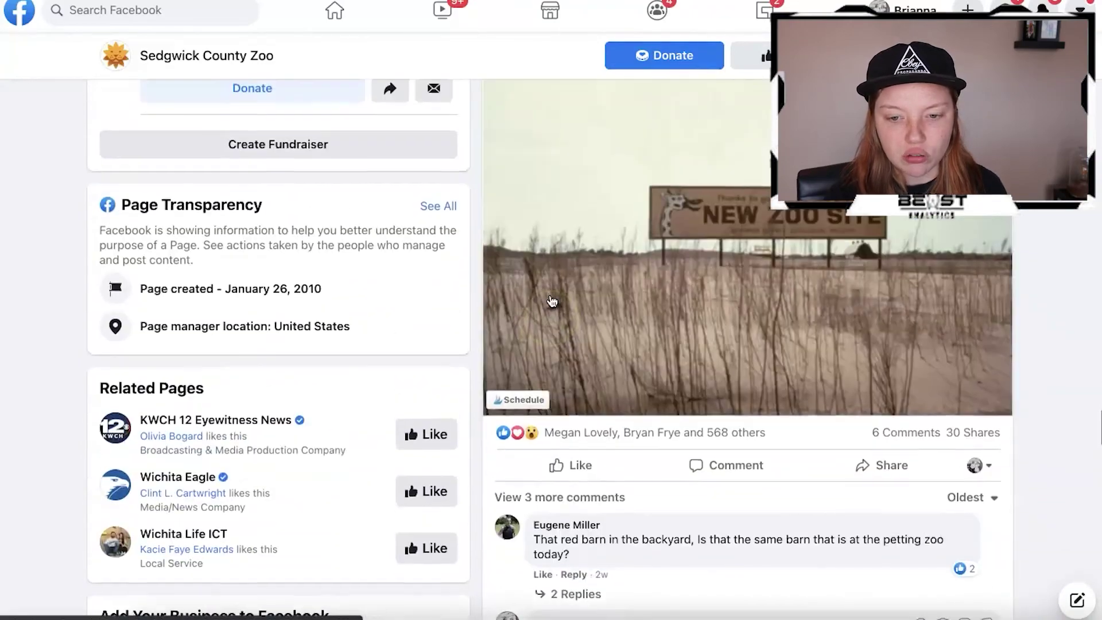
# Step: Compare the engagement on the zoo's naming vote video, Love Bites virtual cocktail hour and 1963 throwback posts
pyautogui.scroll(-8, 552, 300)
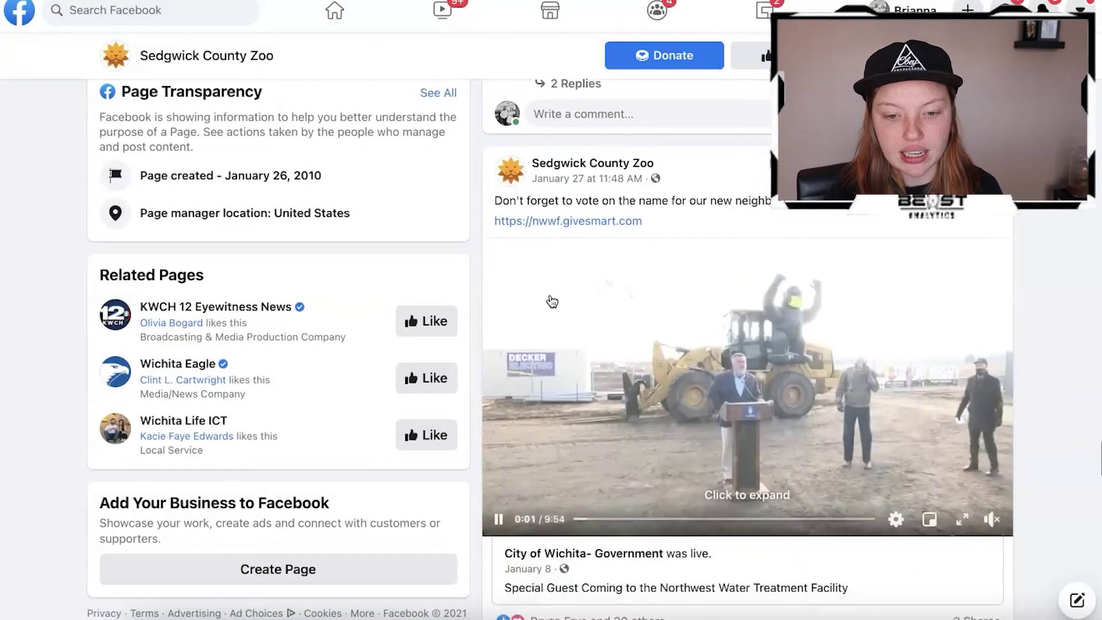
pyautogui.scroll(-12, 439, 459)
pyautogui.scroll(2, 443, 460)
pyautogui.scroll(-6, 443, 460)
pyautogui.scroll(2, 492, 350)
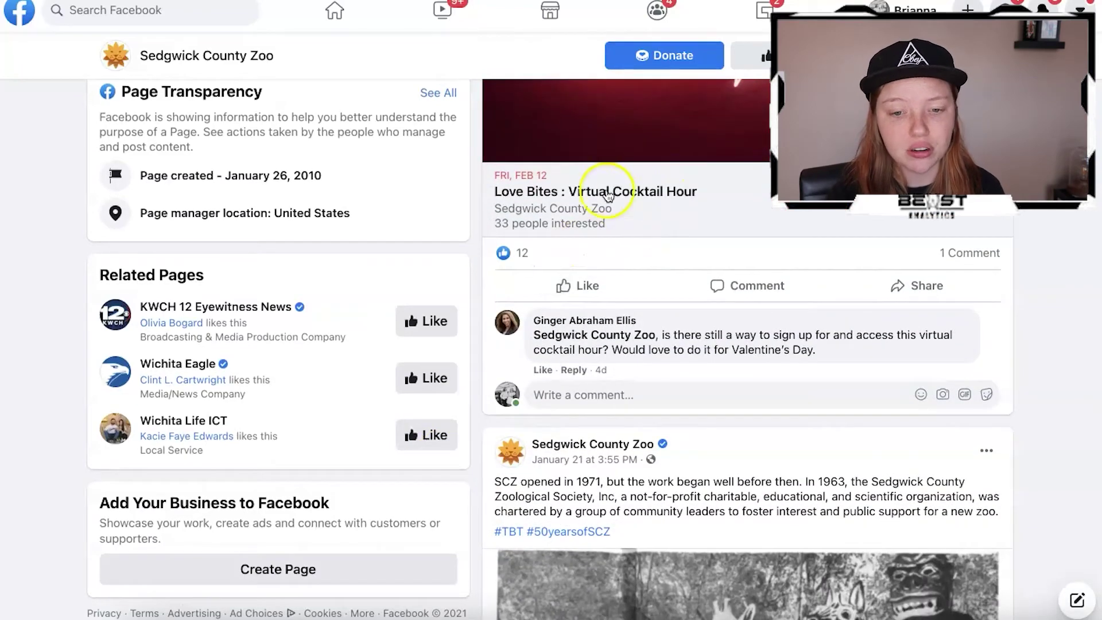
pyautogui.scroll(-15, 643, 320)
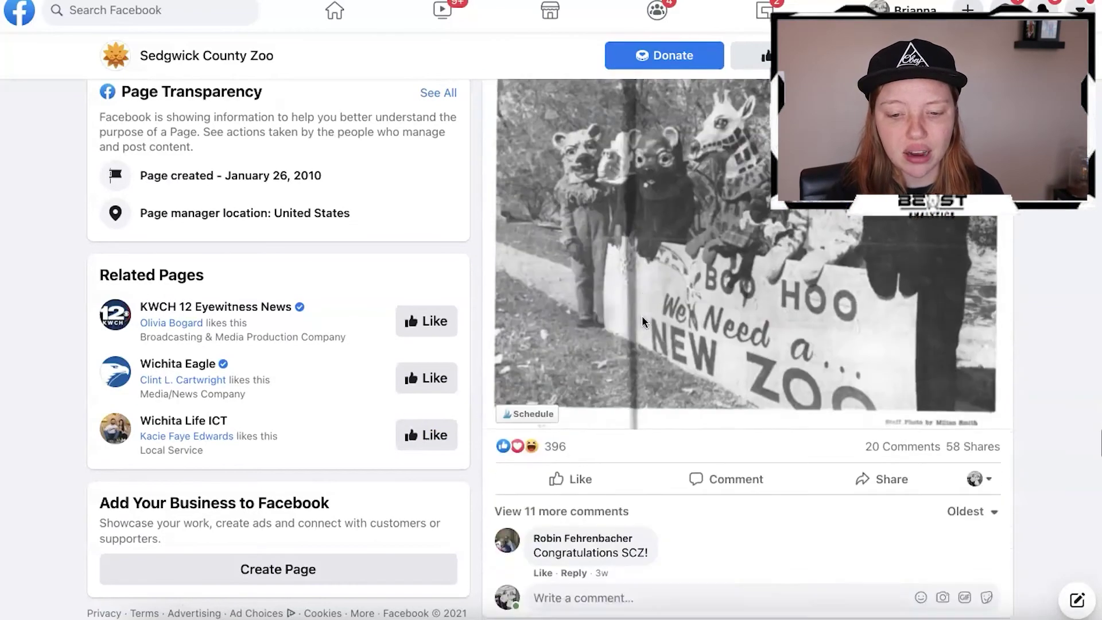
pyautogui.scroll(13, 641, 315)
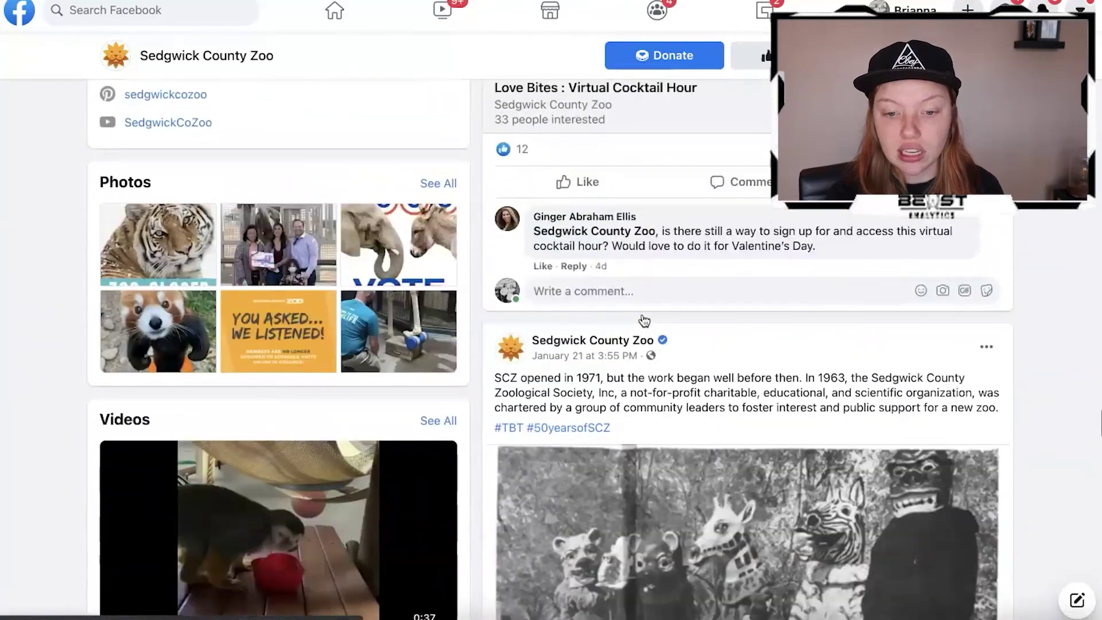
# Step: Examine the captions and engagement of the zoo's ape medications video and 50 Years anniversary posts
pyautogui.scroll(-2, 562, 212)
pyautogui.scroll(4, 562, 212)
pyautogui.scroll(-12, 566, 213)
pyautogui.scroll(-10, 566, 209)
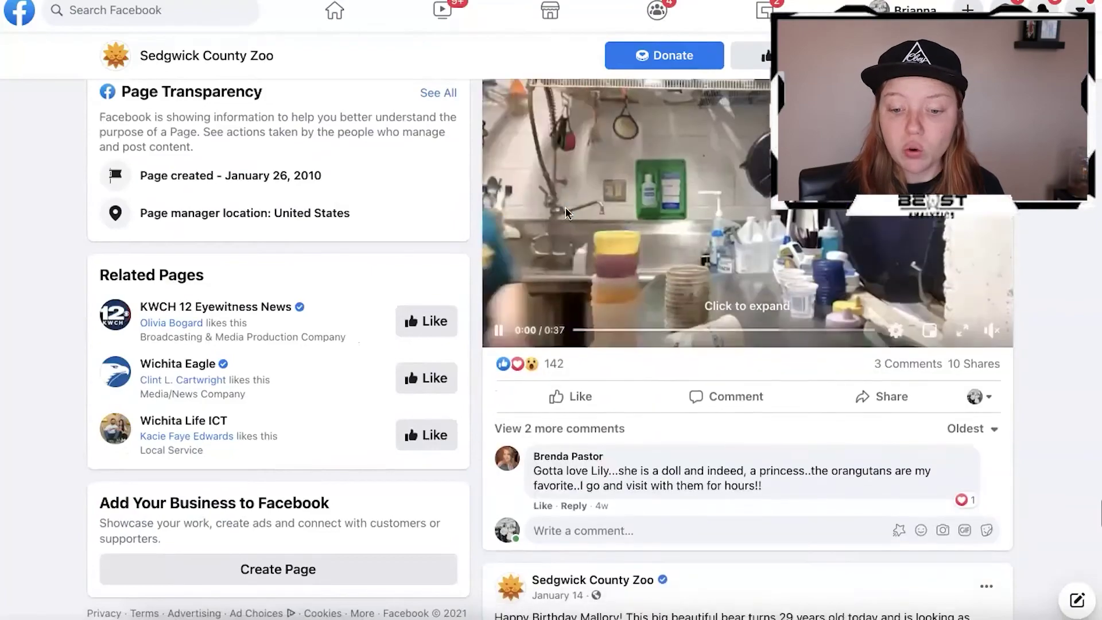
pyautogui.scroll(8, 441, 312)
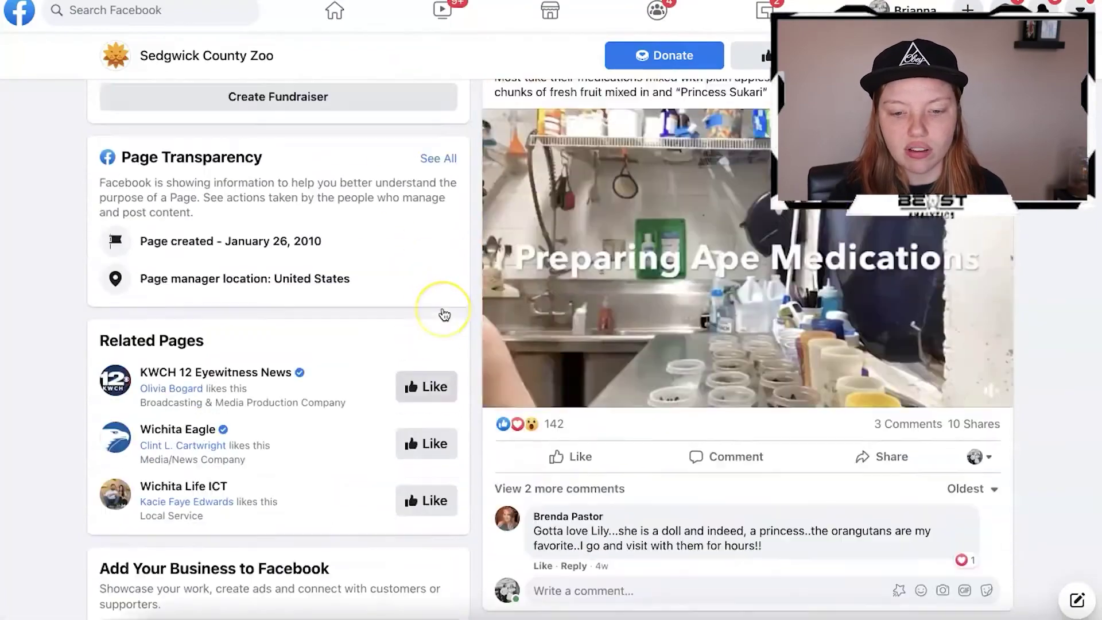
pyautogui.scroll(-5, 444, 314)
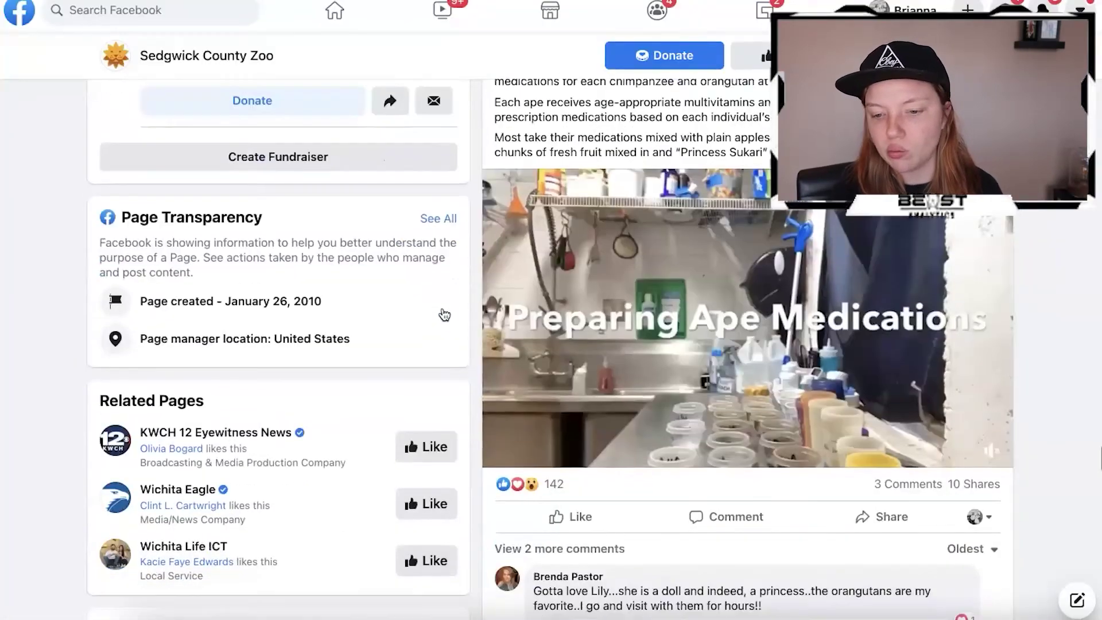
pyautogui.scroll(9, 749, 505)
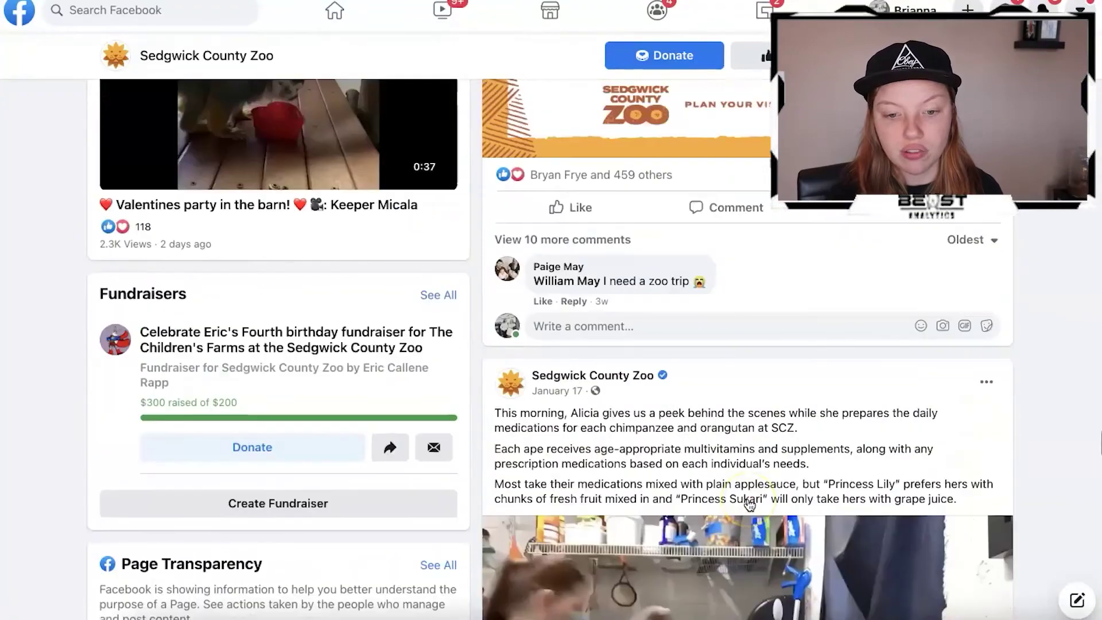
pyautogui.scroll(3, 749, 505)
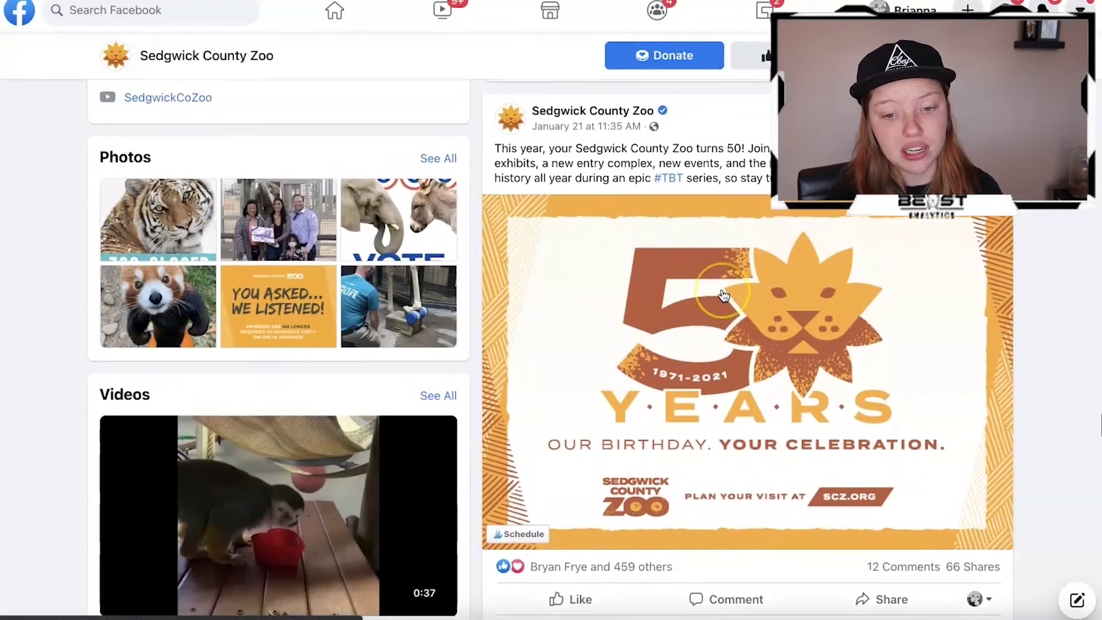
# Step: Check the reactions, comments and shares on the Sedgwick County Zoo's 50 Years anniversary post
pyautogui.scroll(-1, 724, 295)
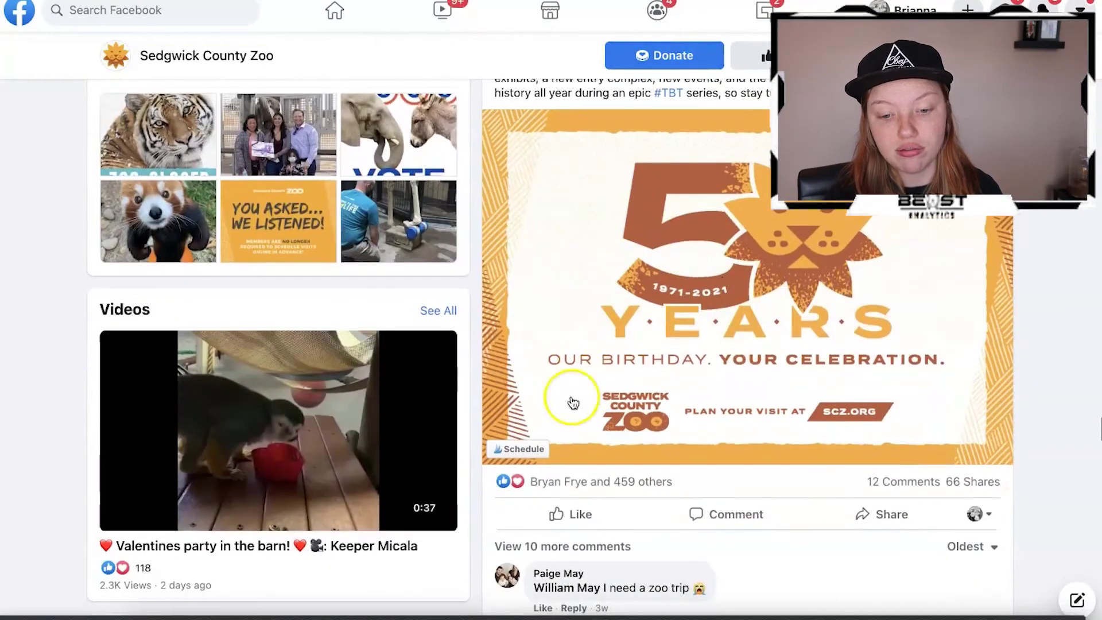
pyautogui.scroll(1, 631, 456)
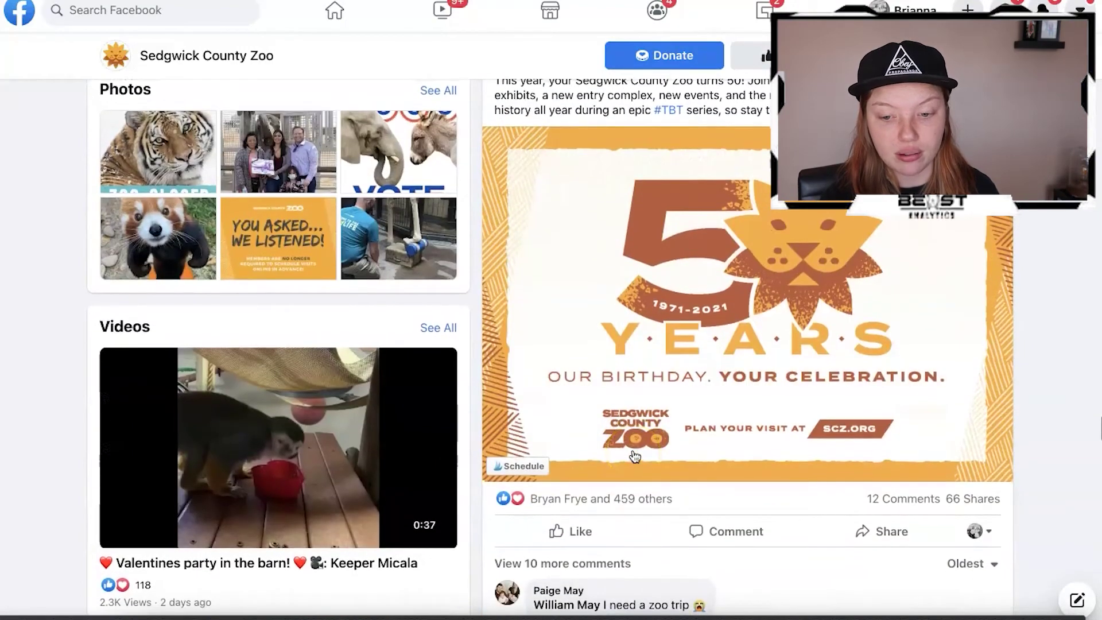
pyautogui.scroll(1, 634, 456)
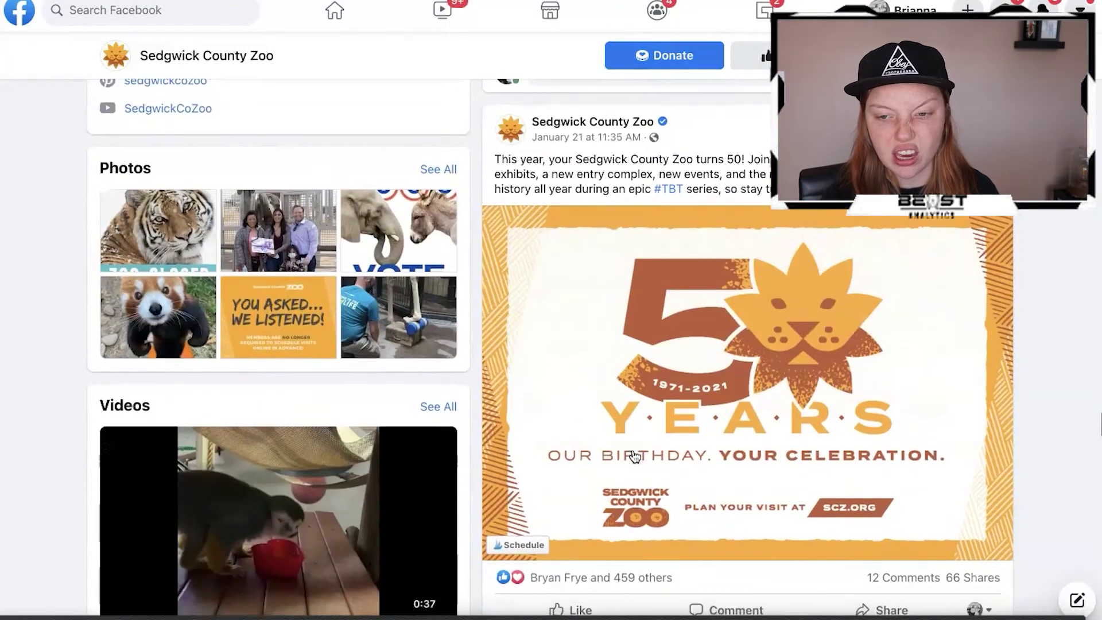
pyautogui.scroll(6, 634, 456)
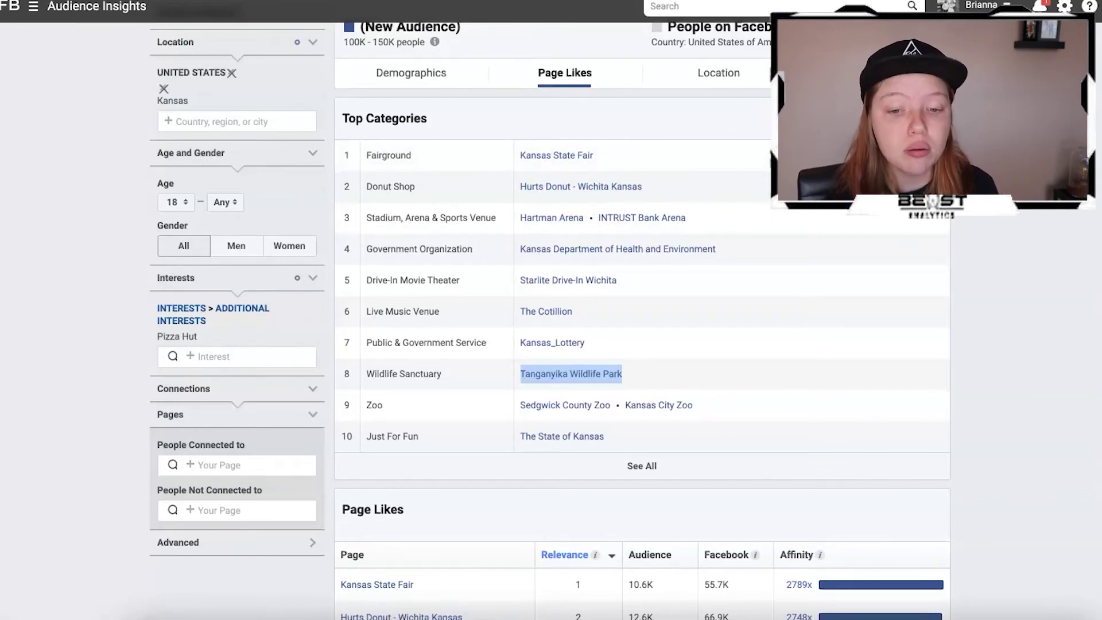
# Step: Examine the Pizza Hut audience's activity in Audience Insights, comparing comments, pages liked, posts liked, ads clicked and device users
pyautogui.click(872, 73)
pyautogui.moveTo(507, 330)
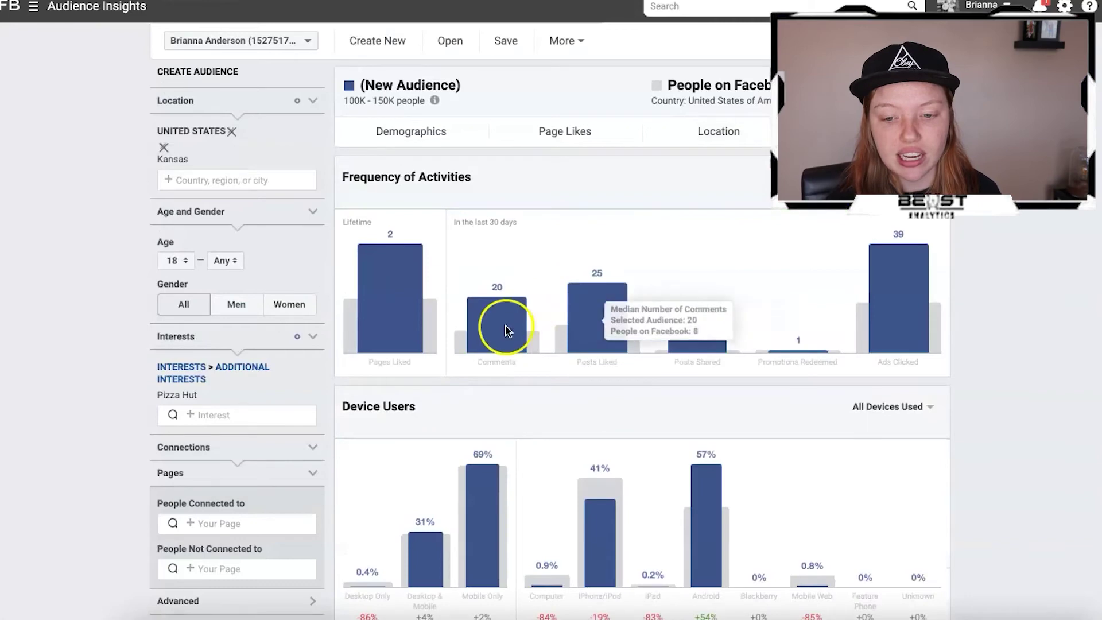
pyautogui.moveTo(901, 336)
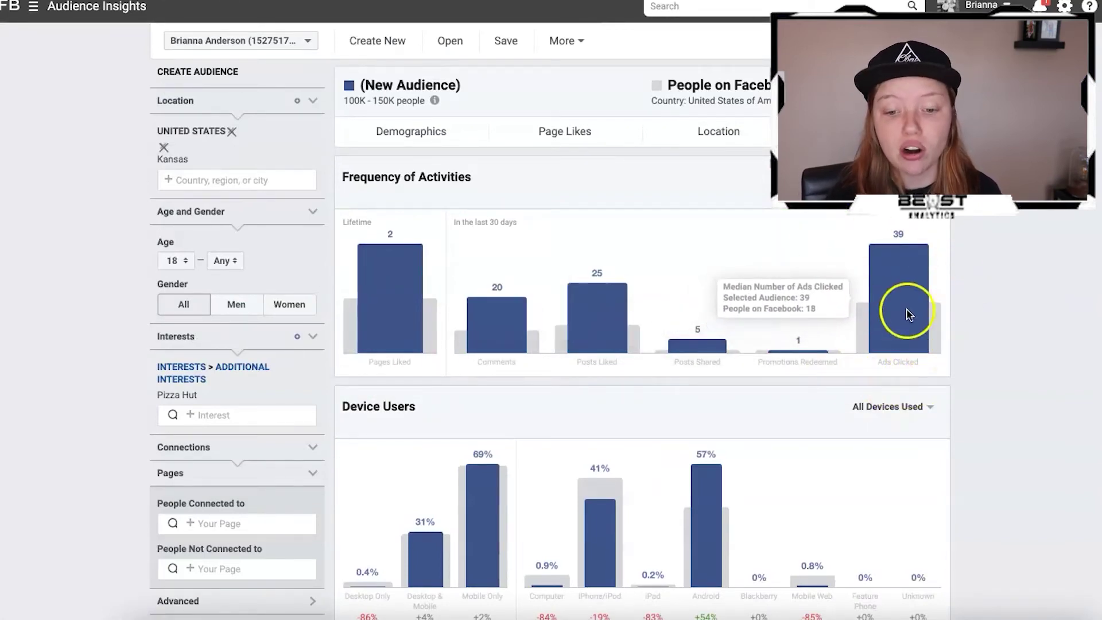
pyautogui.moveTo(498, 292)
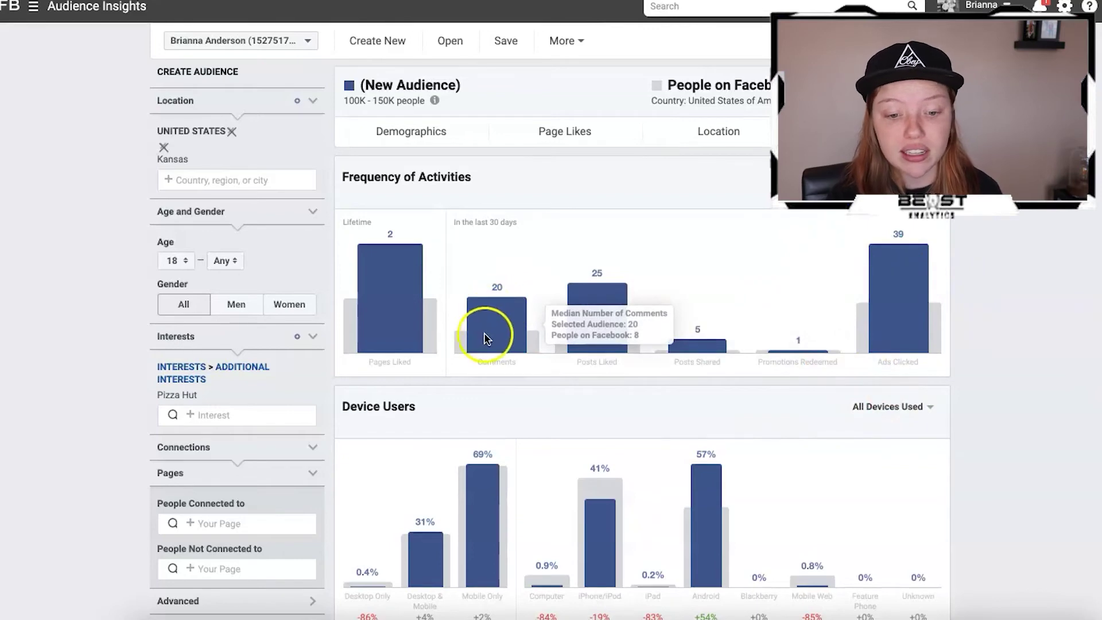
pyautogui.moveTo(400, 336)
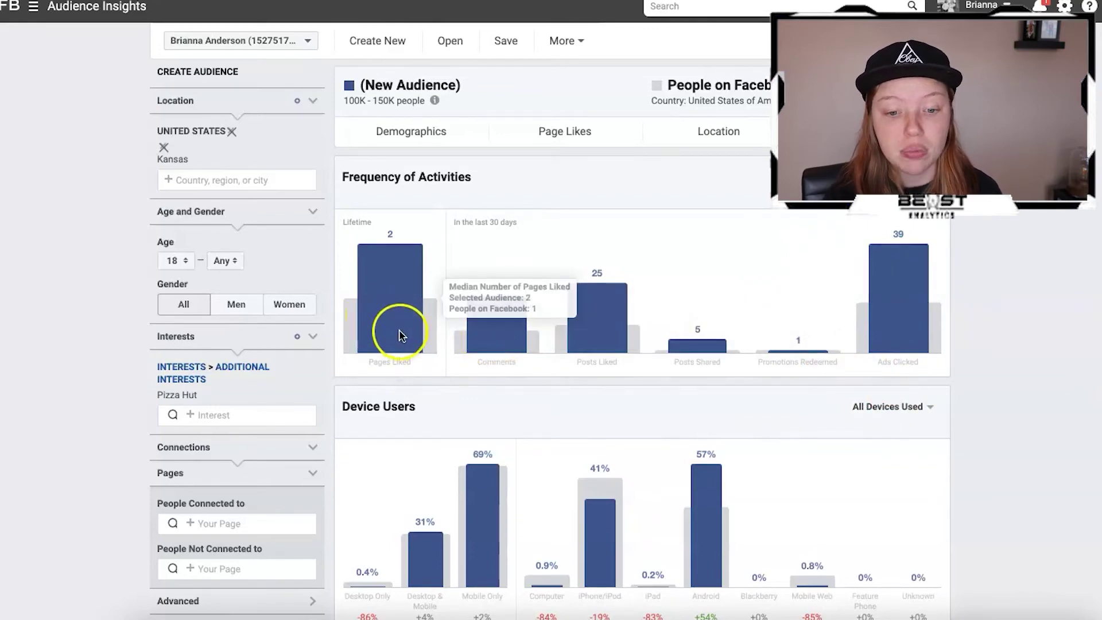
pyautogui.moveTo(609, 297)
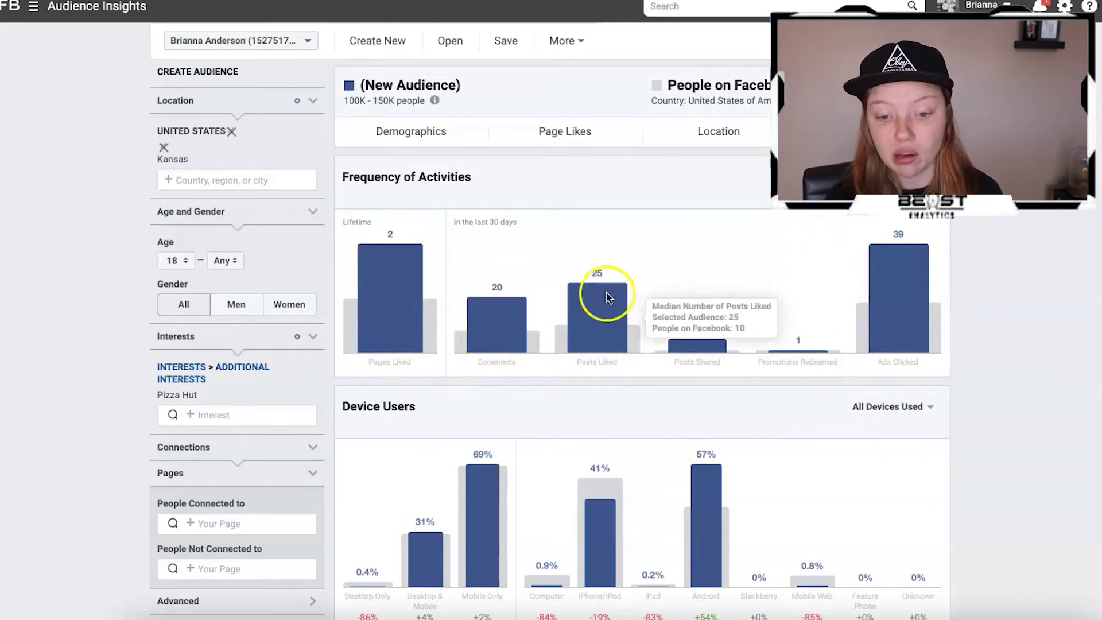
pyautogui.scroll(-1, 610, 390)
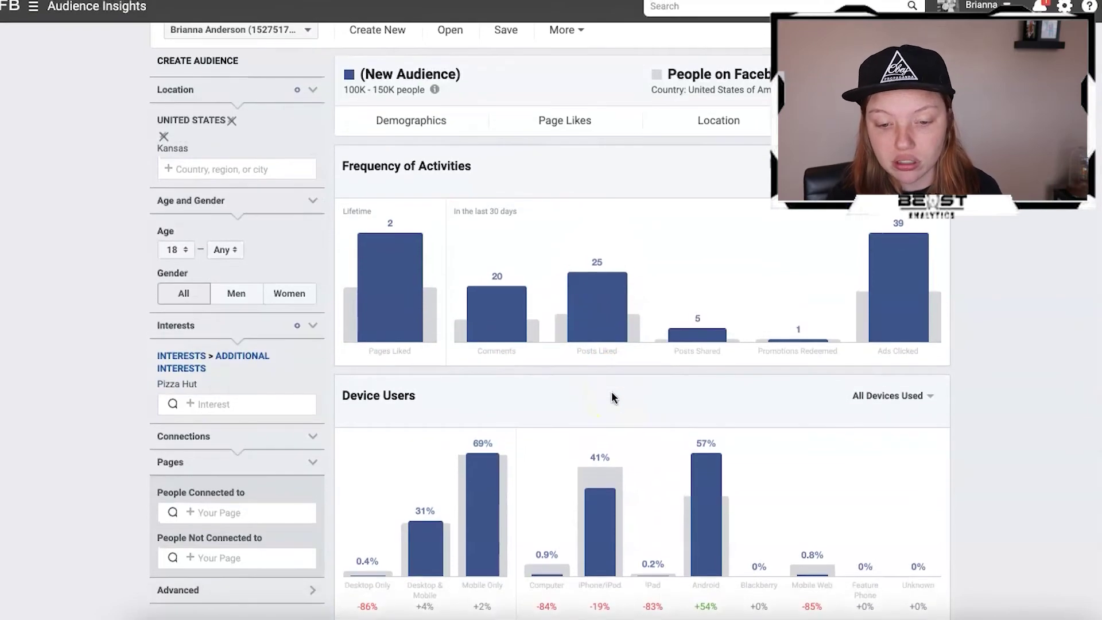
pyautogui.moveTo(498, 613)
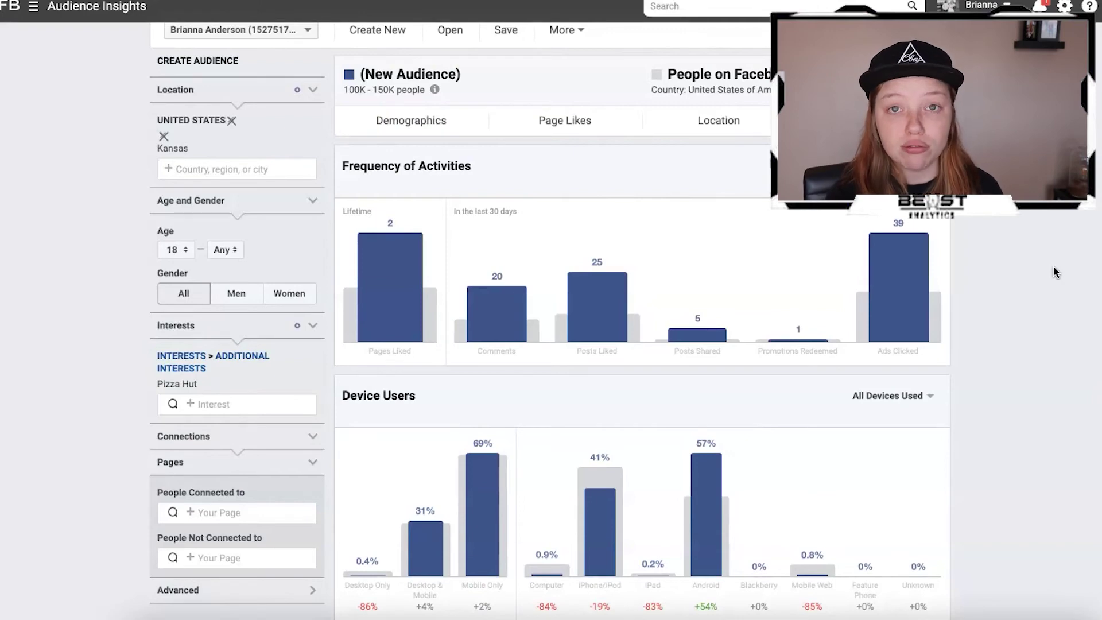
# Step: Open the Sedgwick County Zoo page's full Page Transparency details and check its ads information
pyautogui.click(911, 253)
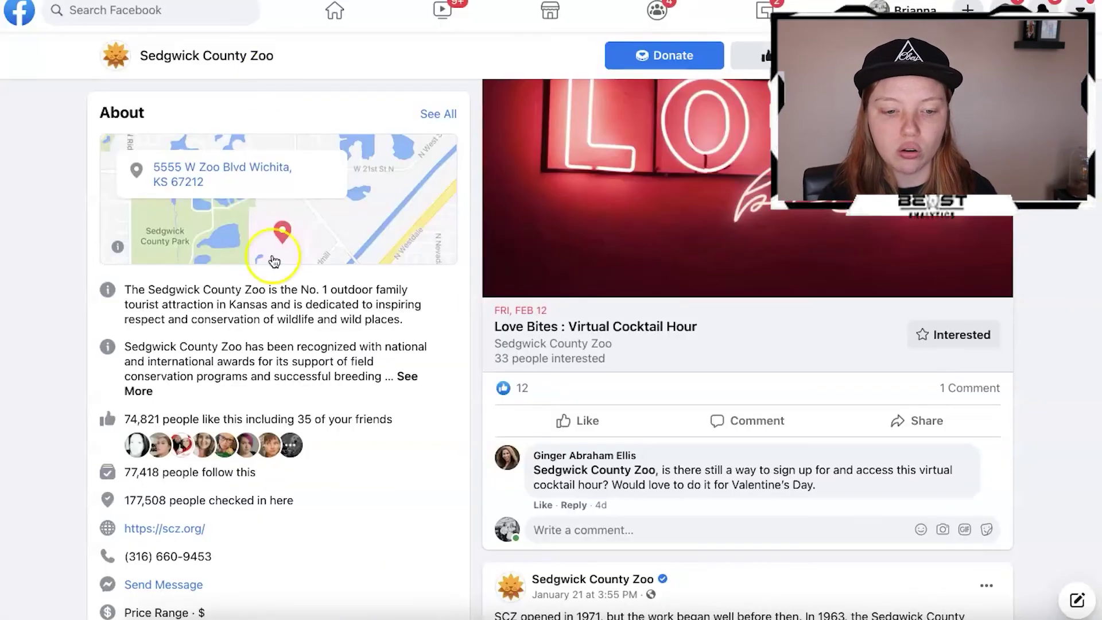
pyautogui.scroll(-12, 275, 262)
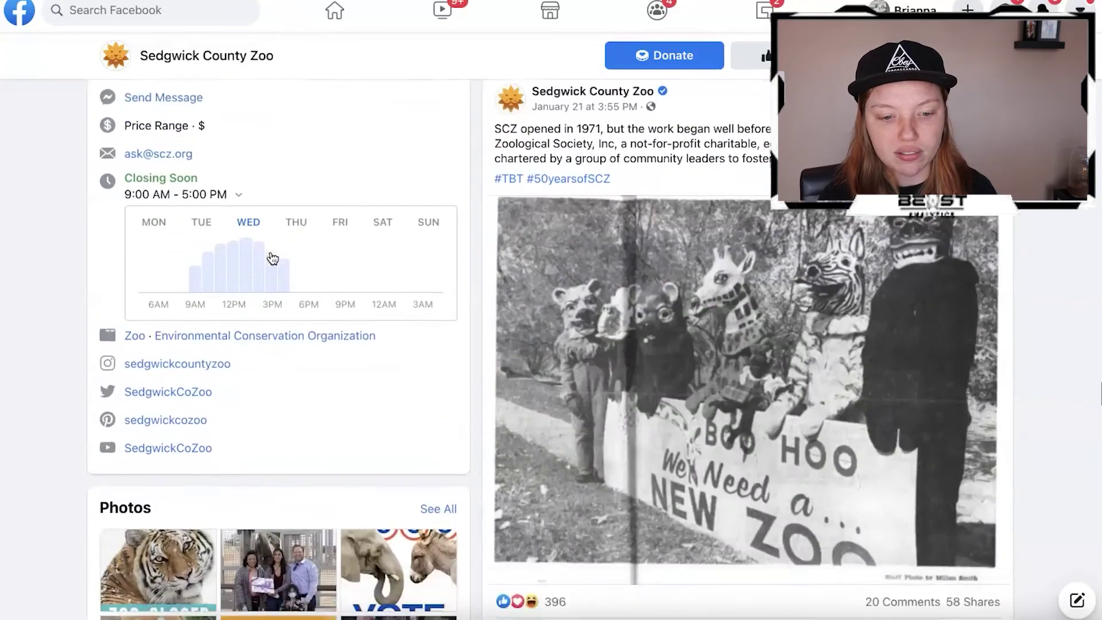
pyautogui.scroll(-14, 273, 258)
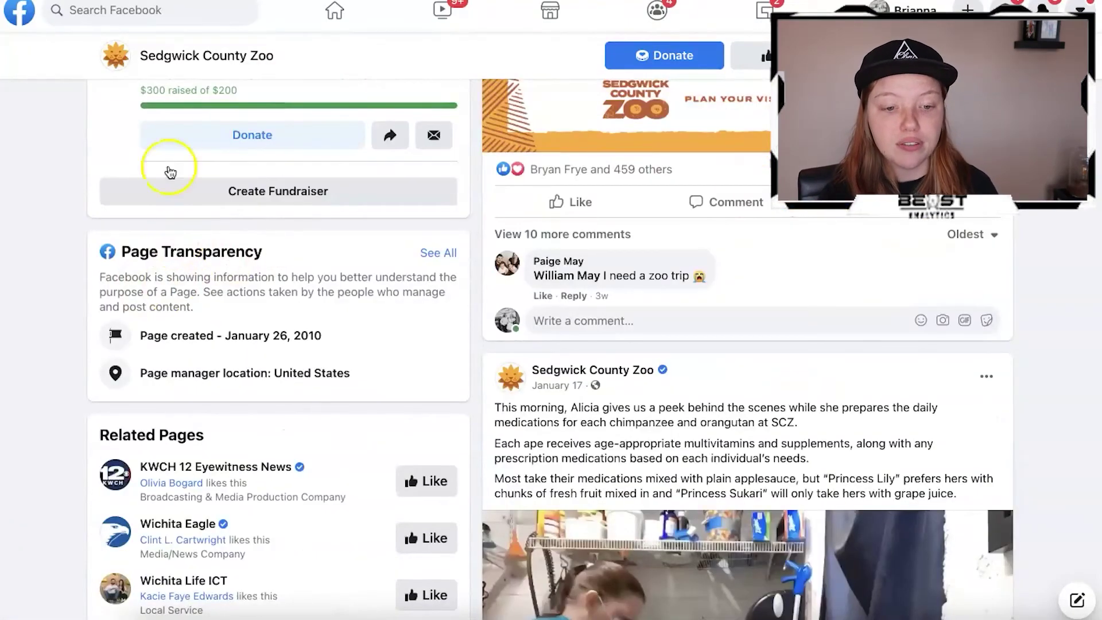
pyautogui.click(428, 260)
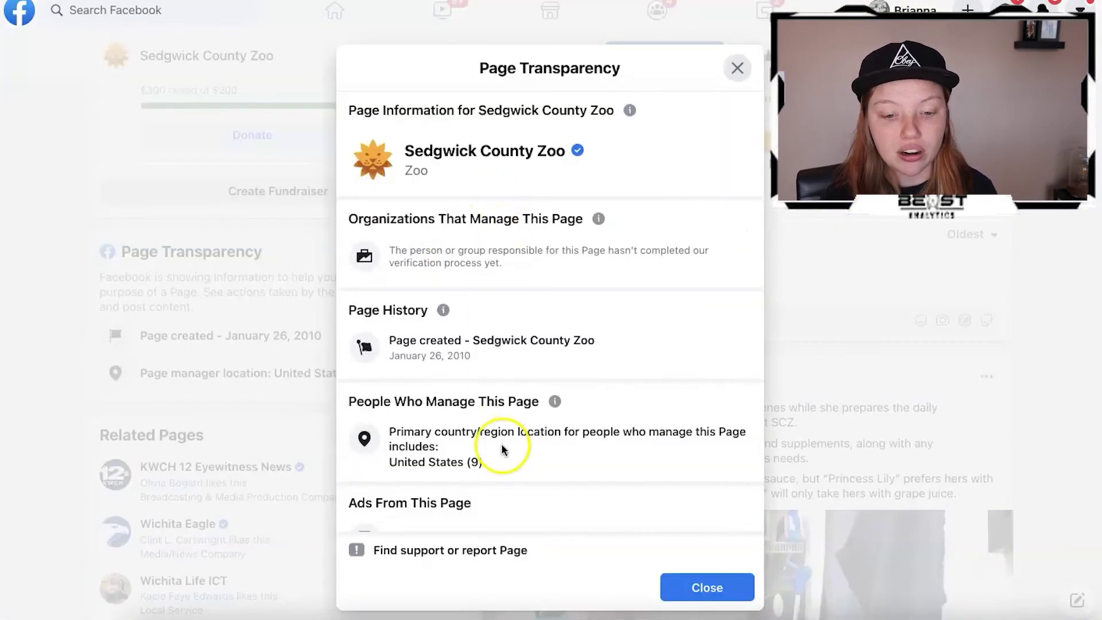
pyautogui.scroll(-2, 503, 450)
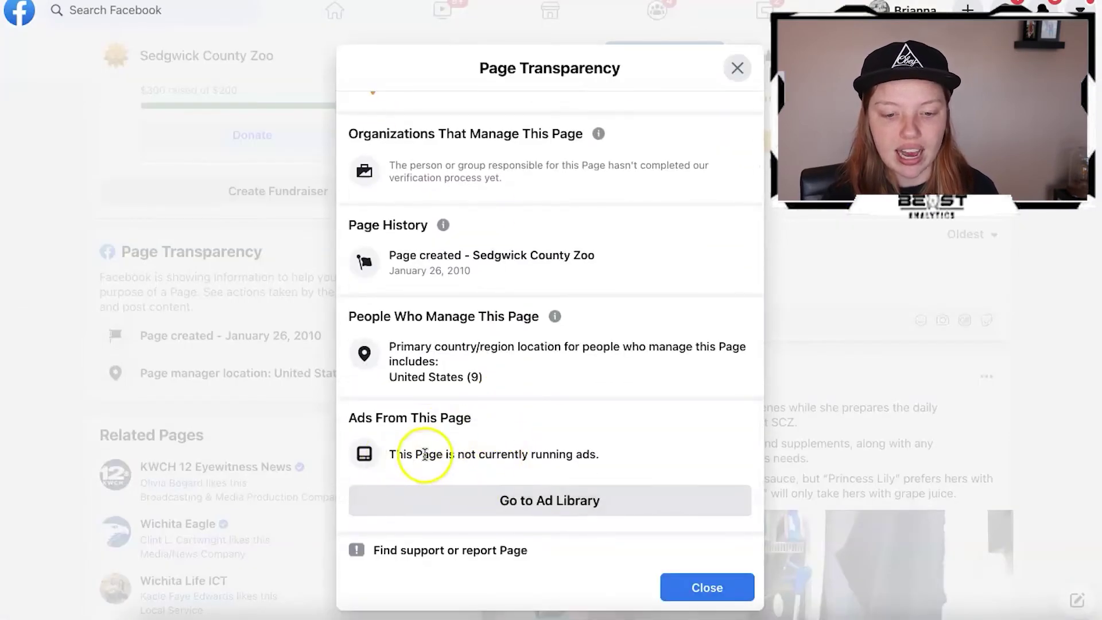
# Step: Open the Sedgwick County Zoo's Ad Library listing and check it for ads
pyautogui.click(539, 501)
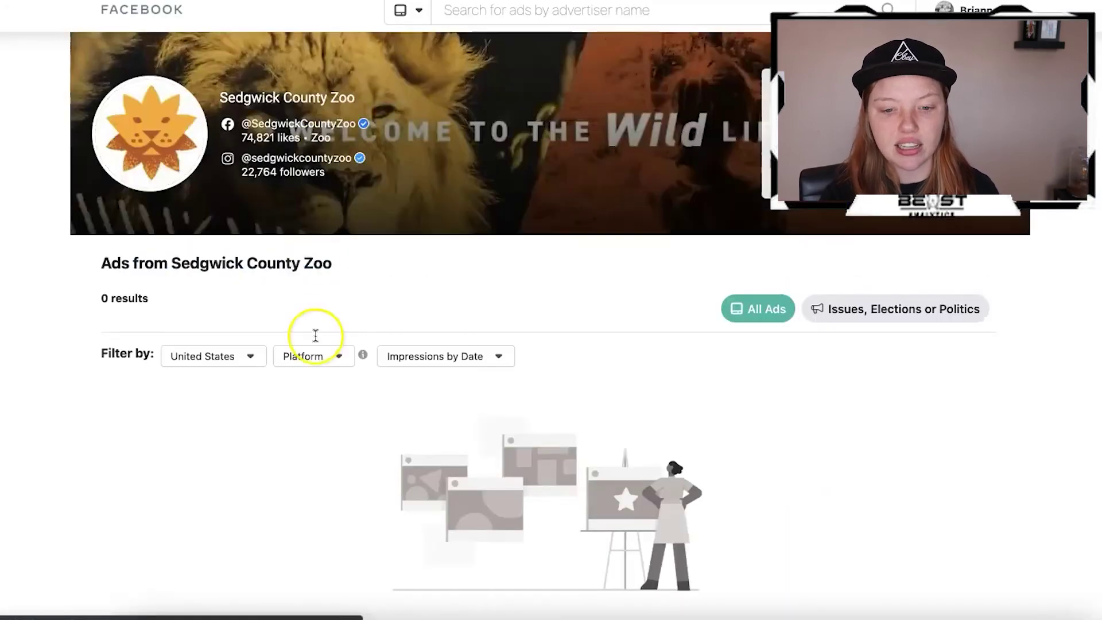
pyautogui.scroll(-2, 316, 333)
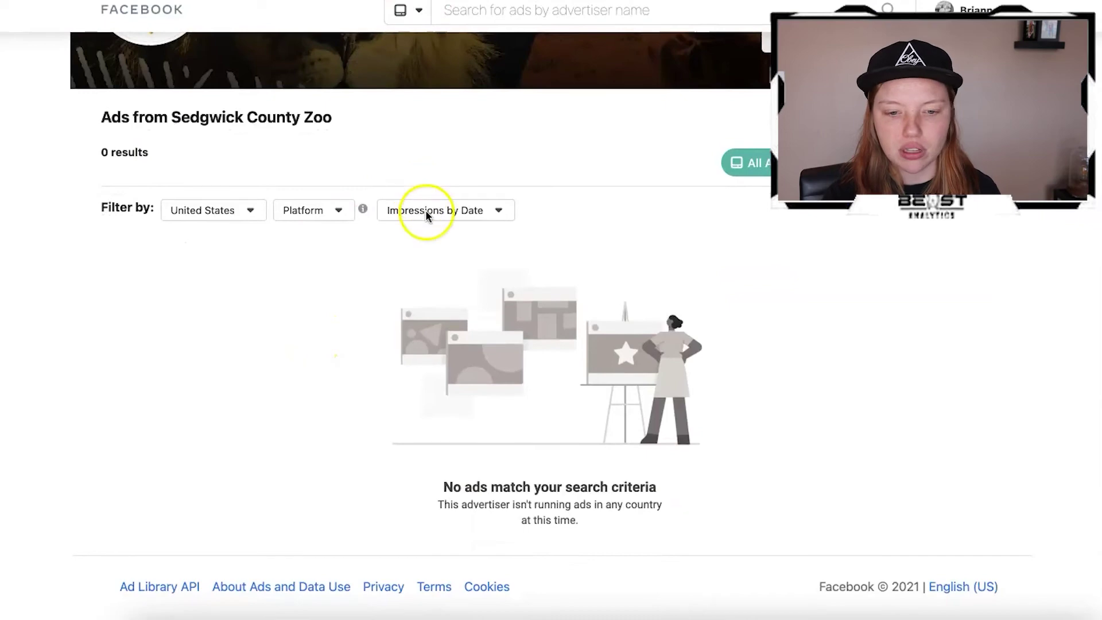
pyautogui.scroll(3, 426, 210)
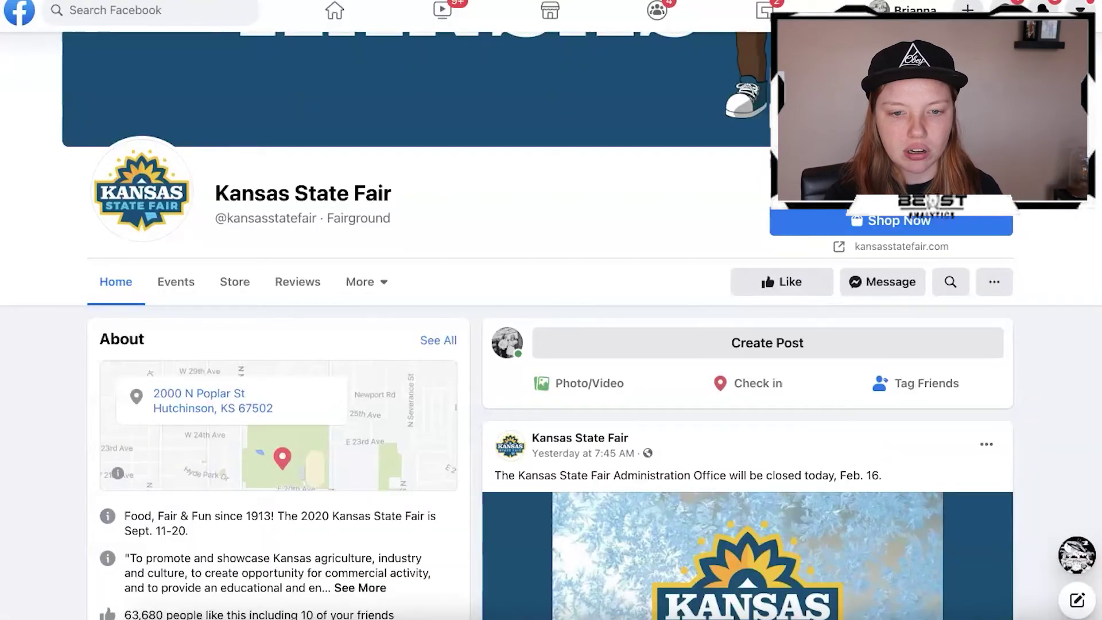
# Step: Switch to the Kansas State Fair page and open its full Page Transparency details
pyautogui.scroll(-12, 359, 291)
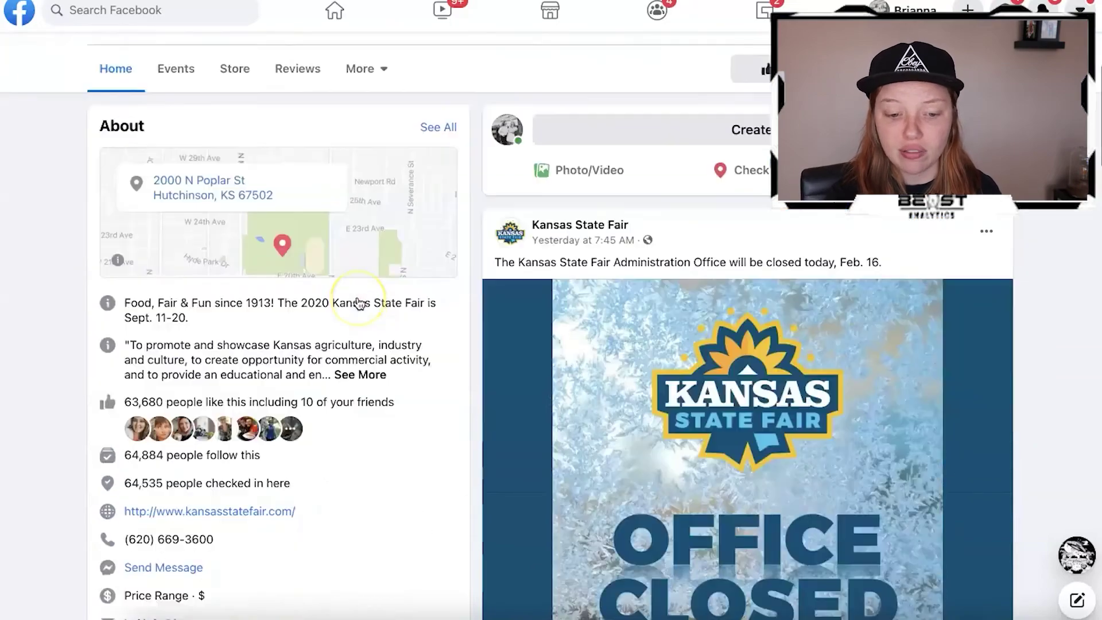
pyautogui.scroll(-5, 359, 303)
pyautogui.click(436, 283)
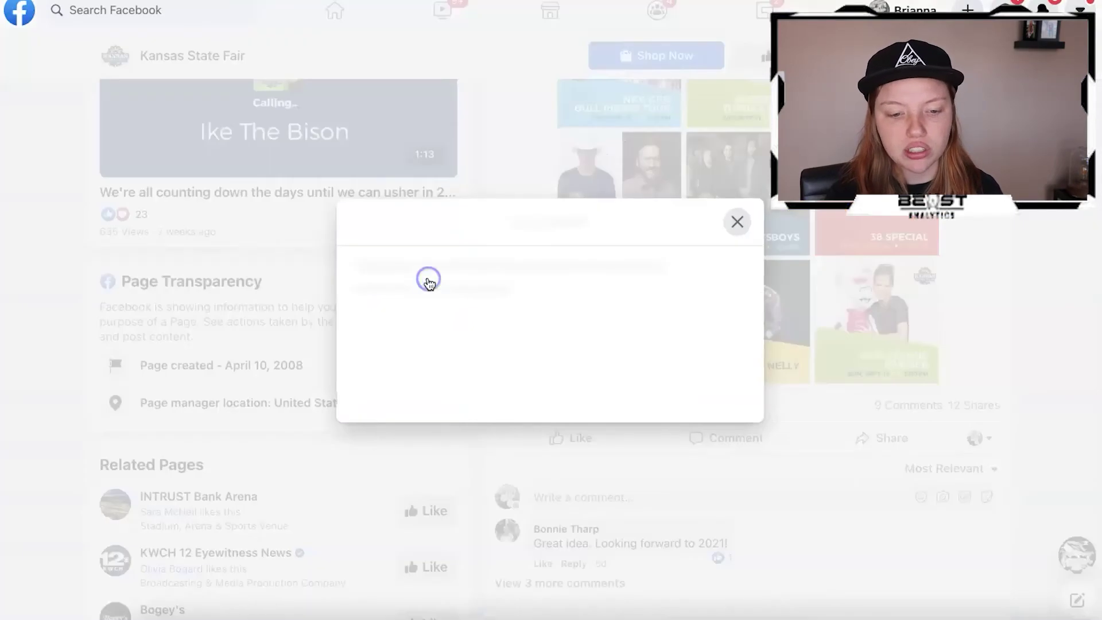
pyautogui.scroll(-2, 528, 382)
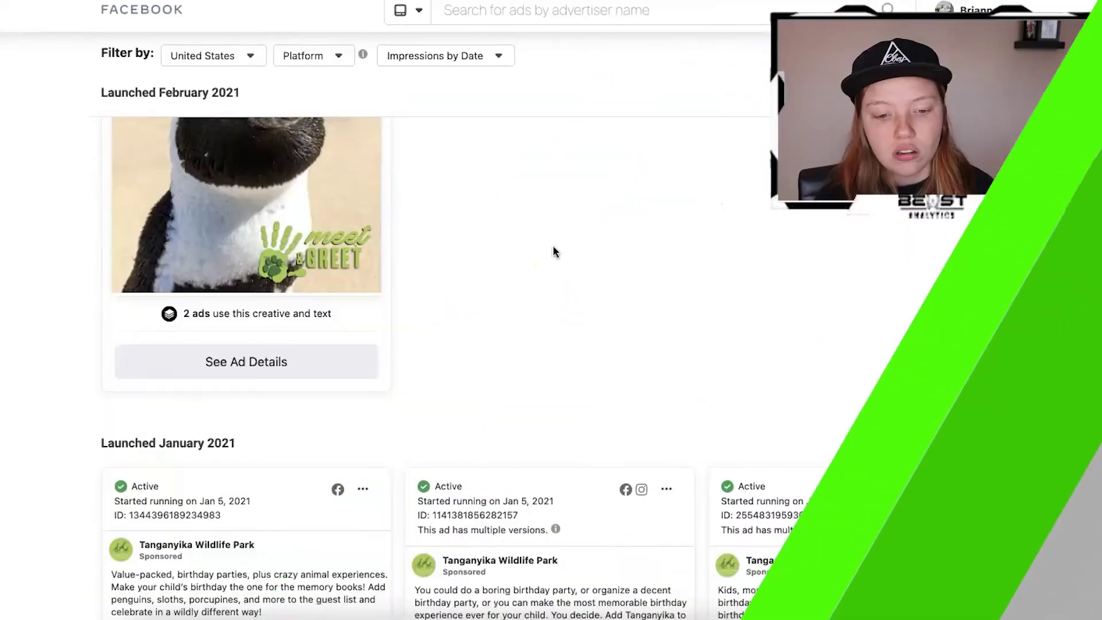
# Step: Browse Tanganyika Wildlife Park's Ad Library listing, from the February penguin Meet & Greet ad to the January birthday party ads
pyautogui.scroll(5, 554, 250)
pyautogui.scroll(-7, 554, 252)
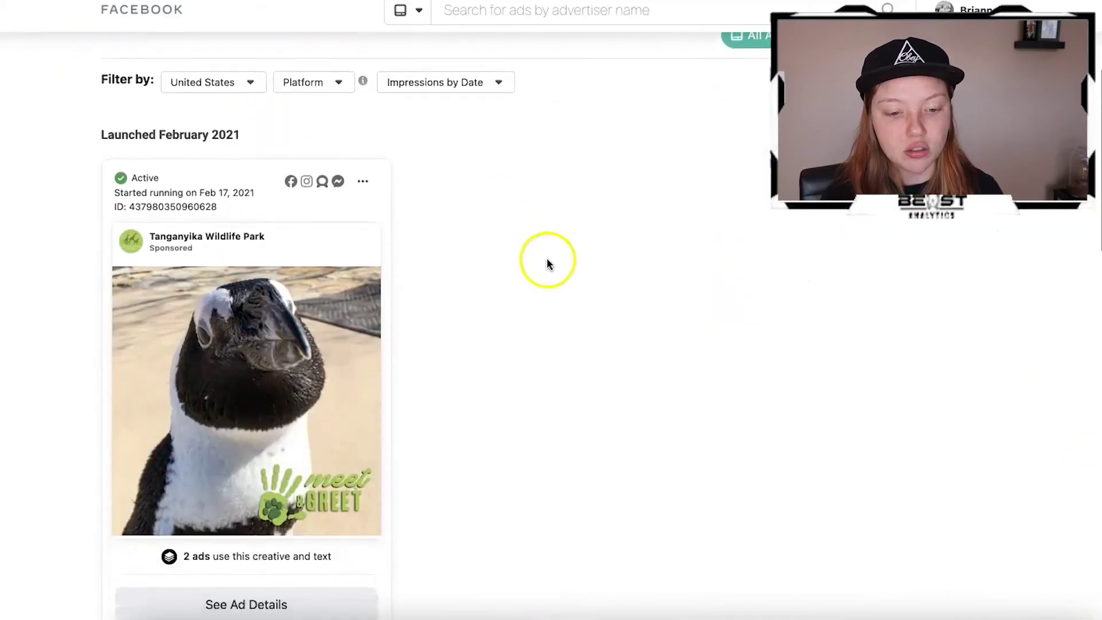
pyautogui.scroll(-6, 296, 396)
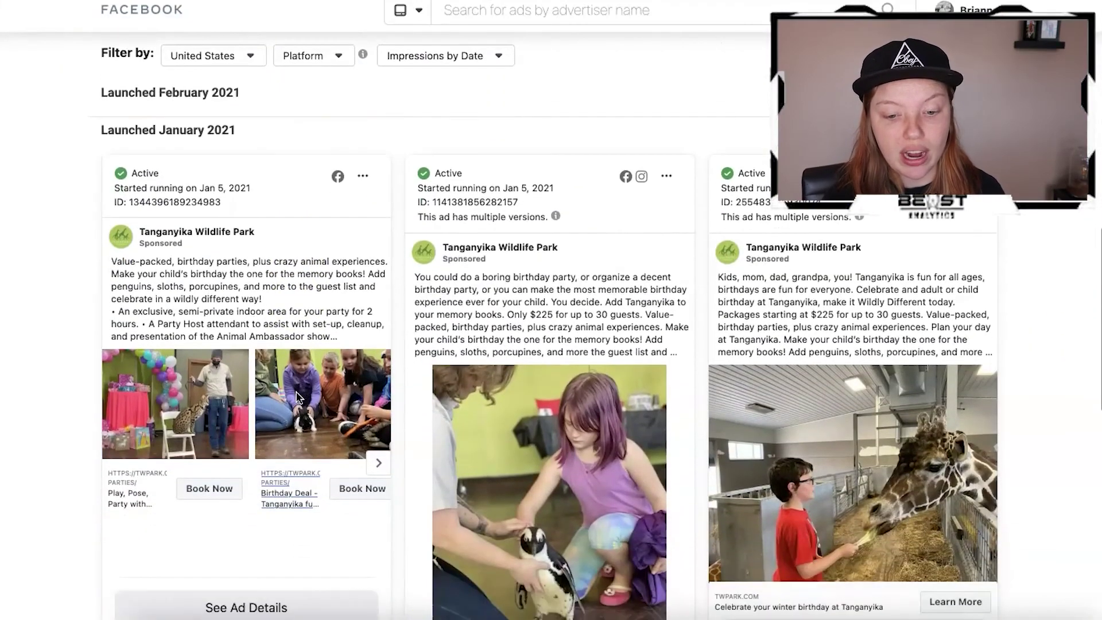
pyautogui.scroll(-2, 660, 499)
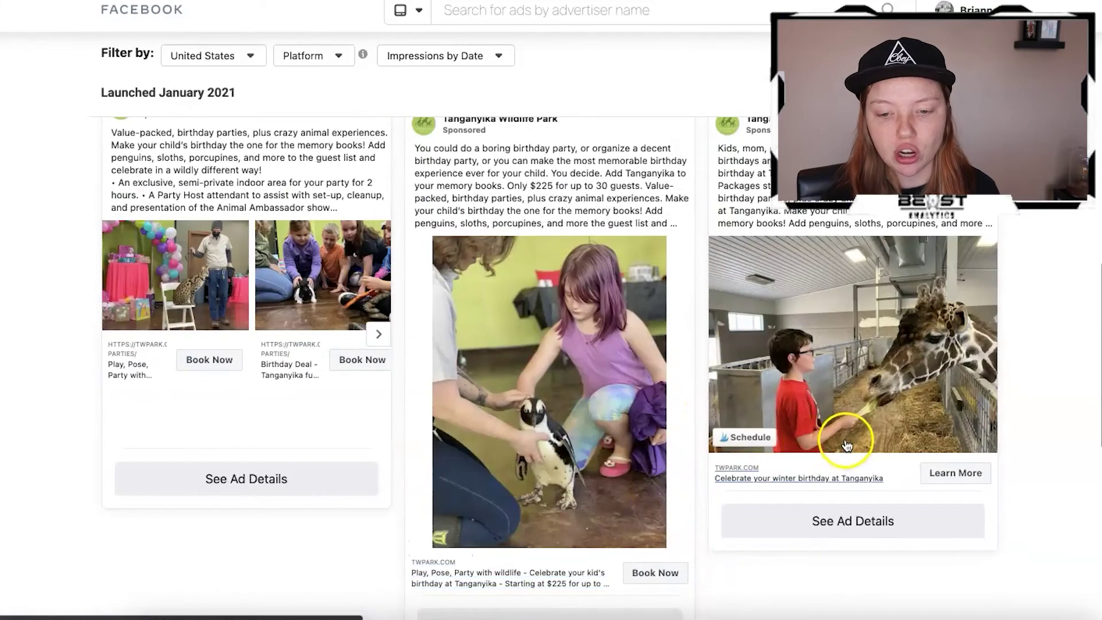
pyautogui.scroll(-1, 553, 497)
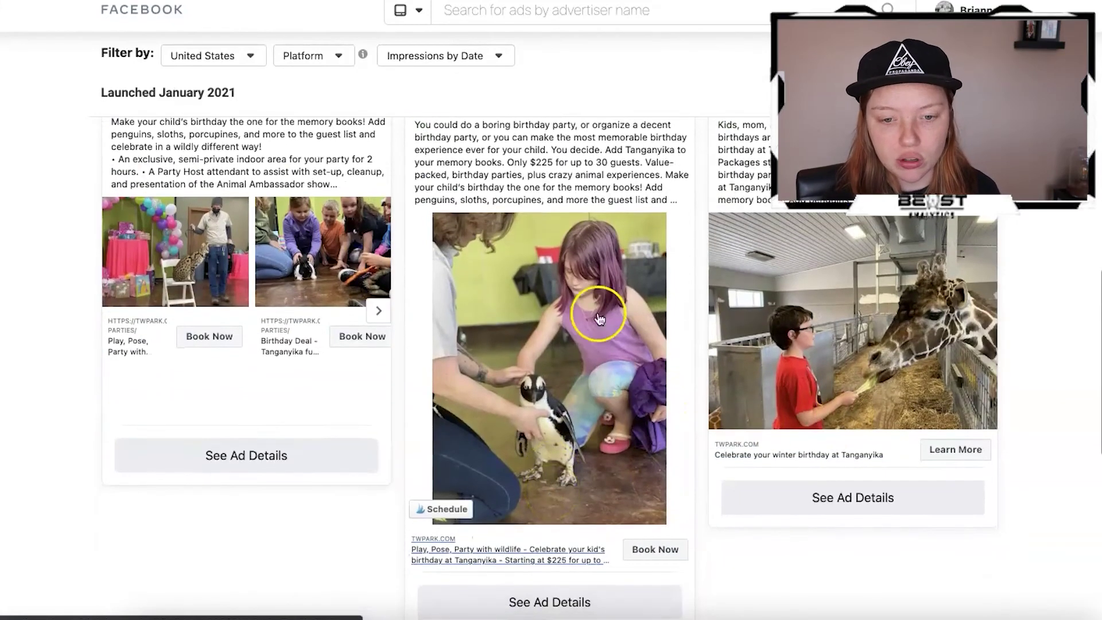
# Step: Expand the full text of Tanganyika's "boring birthday party" ad and examine its wedding venue ad
pyautogui.scroll(1, 641, 173)
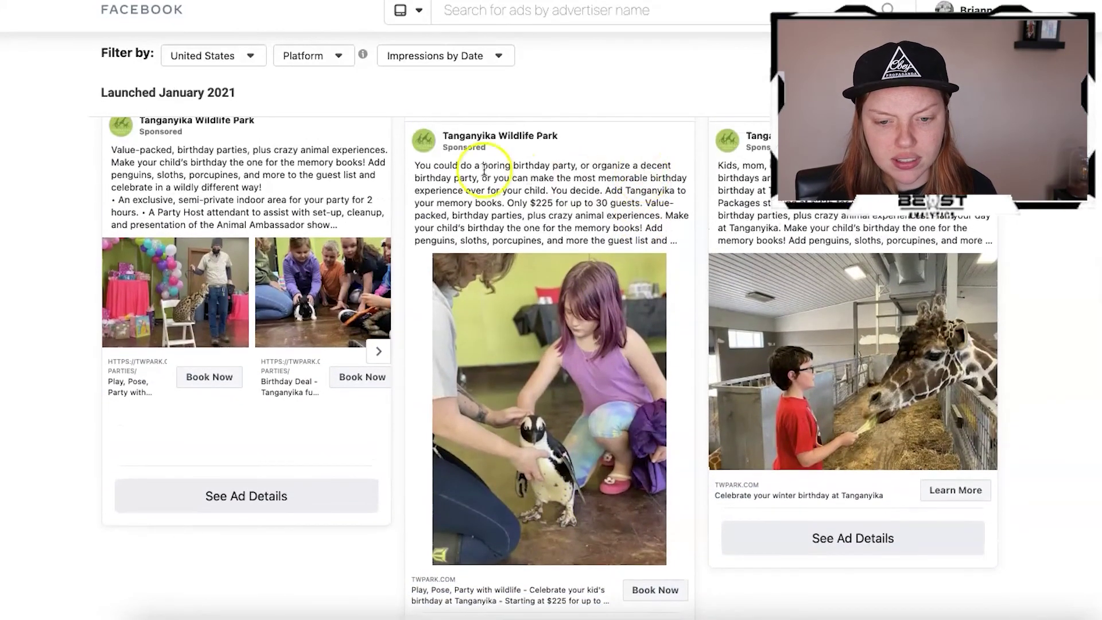
pyautogui.click(550, 186)
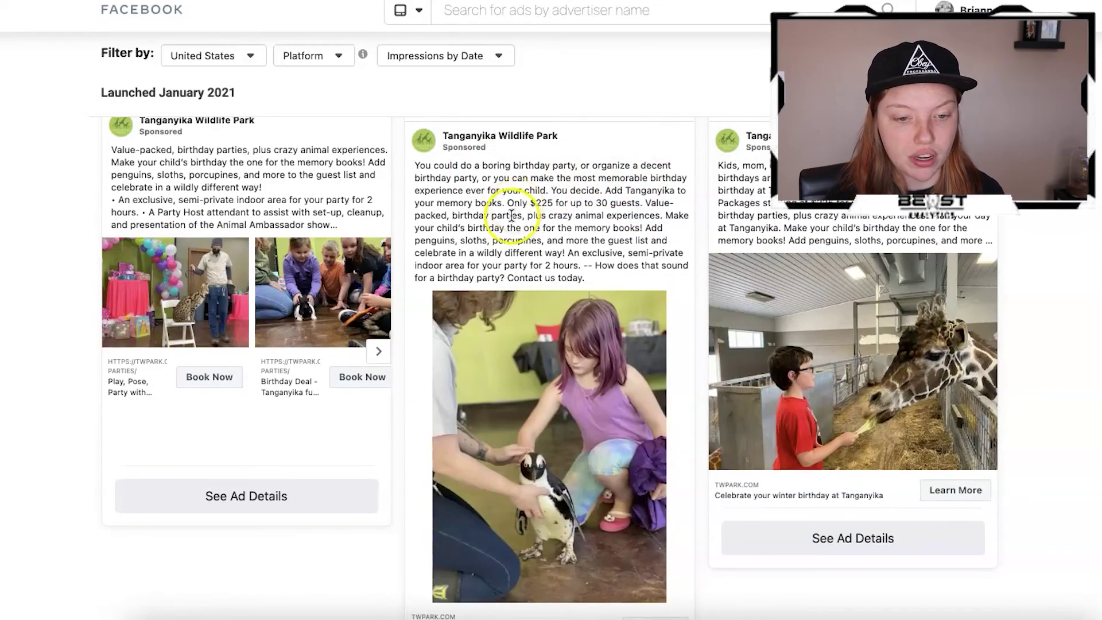
pyautogui.scroll(-8, 514, 225)
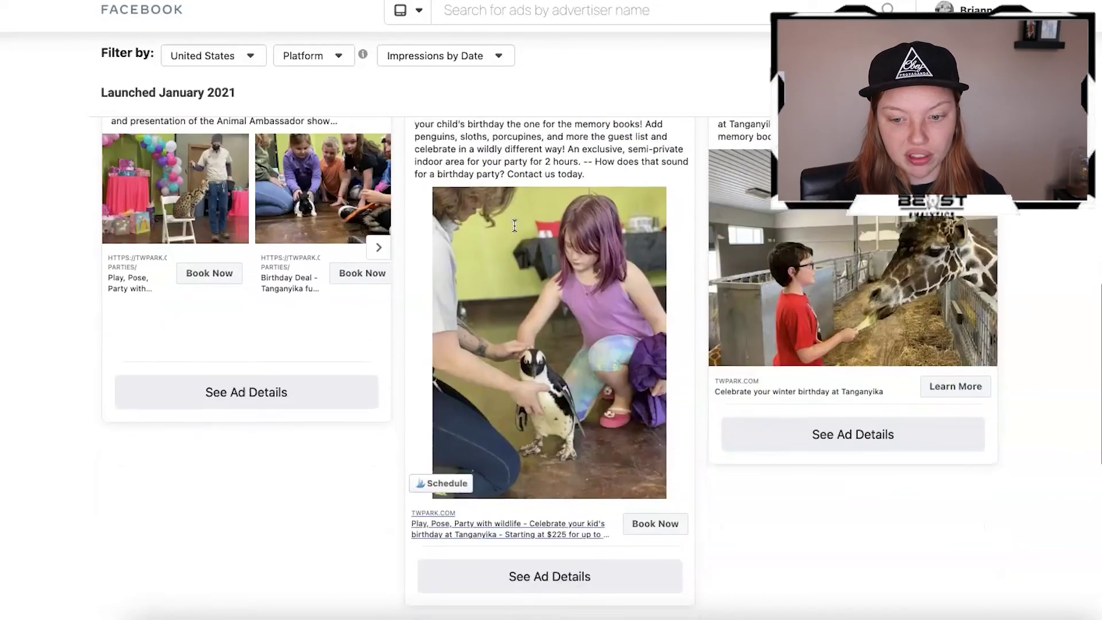
pyautogui.scroll(1, 243, 186)
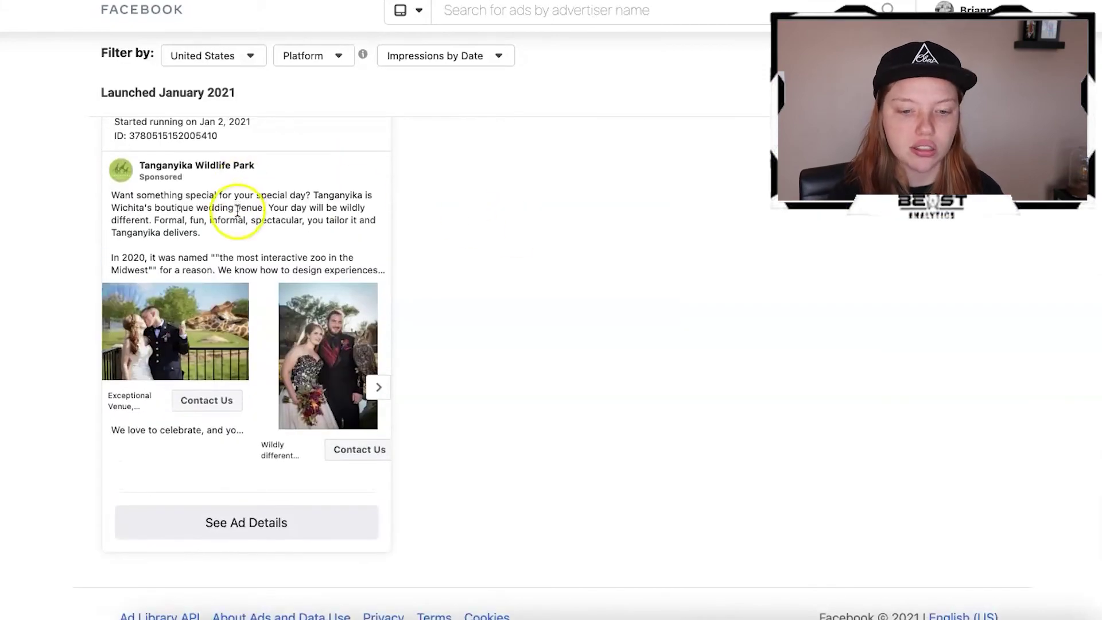
pyautogui.scroll(-1, 237, 211)
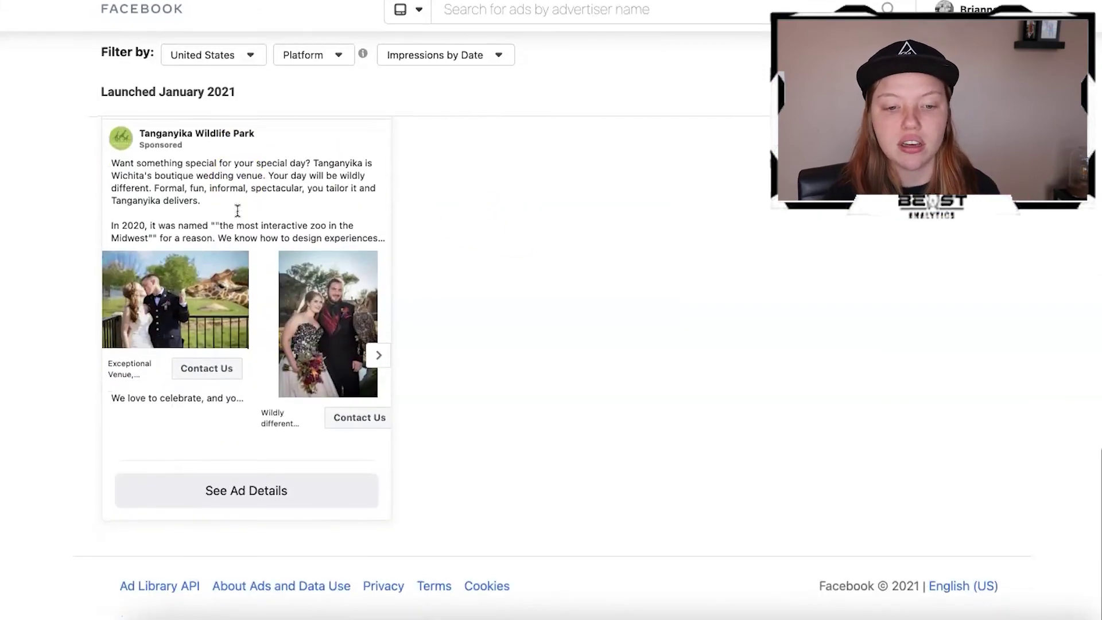
# Step: Open the ad details of Tanganyika's February penguin Meet & Greet ad and examine the creative and page information
pyautogui.scroll(8, 237, 211)
pyautogui.scroll(5, 237, 210)
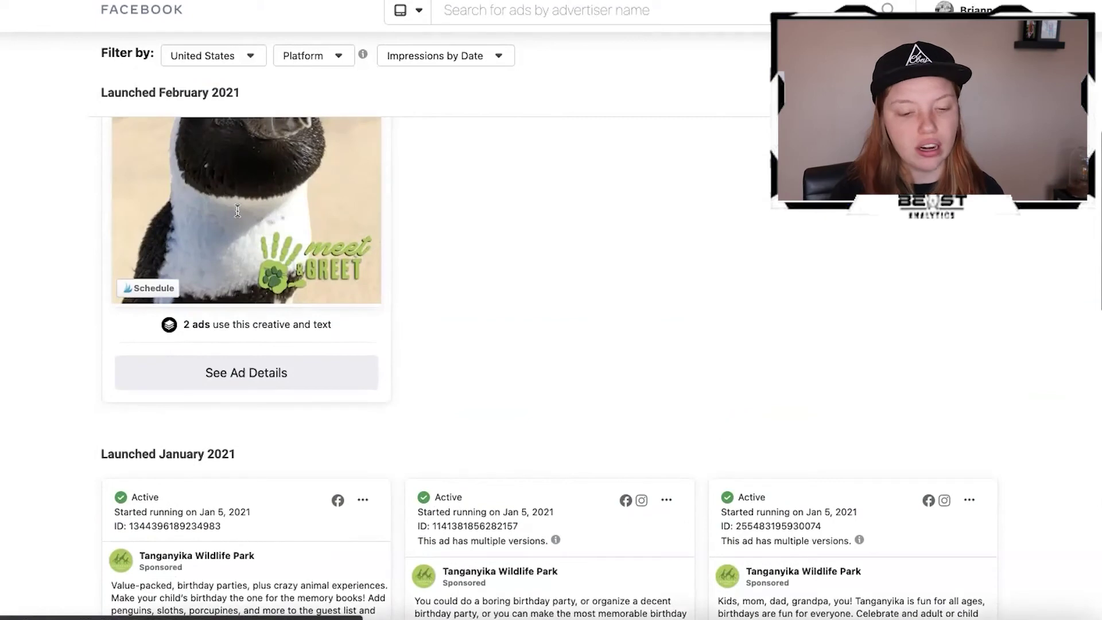
pyautogui.click(251, 310)
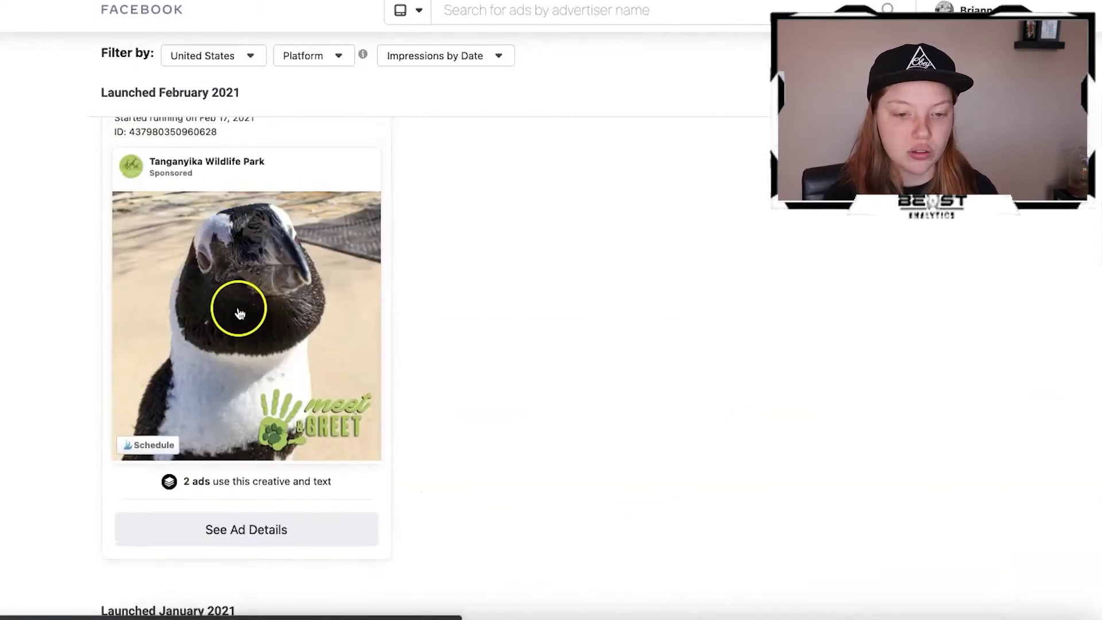
pyautogui.click(239, 312)
pyautogui.click(706, 19)
pyautogui.scroll(-5, 452, 413)
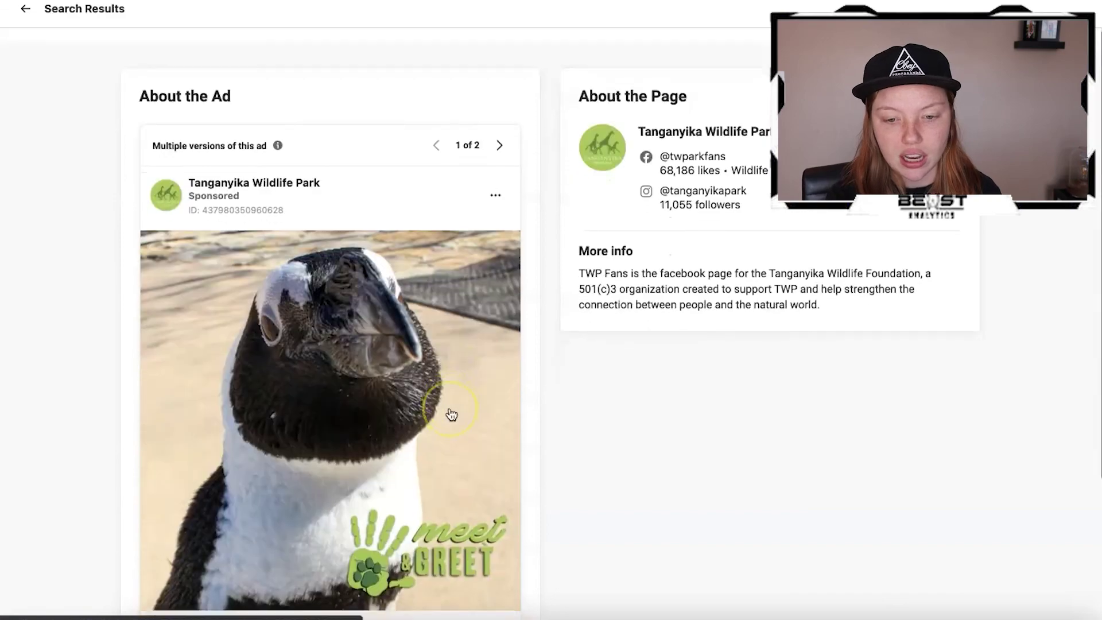
pyautogui.scroll(3, 320, 453)
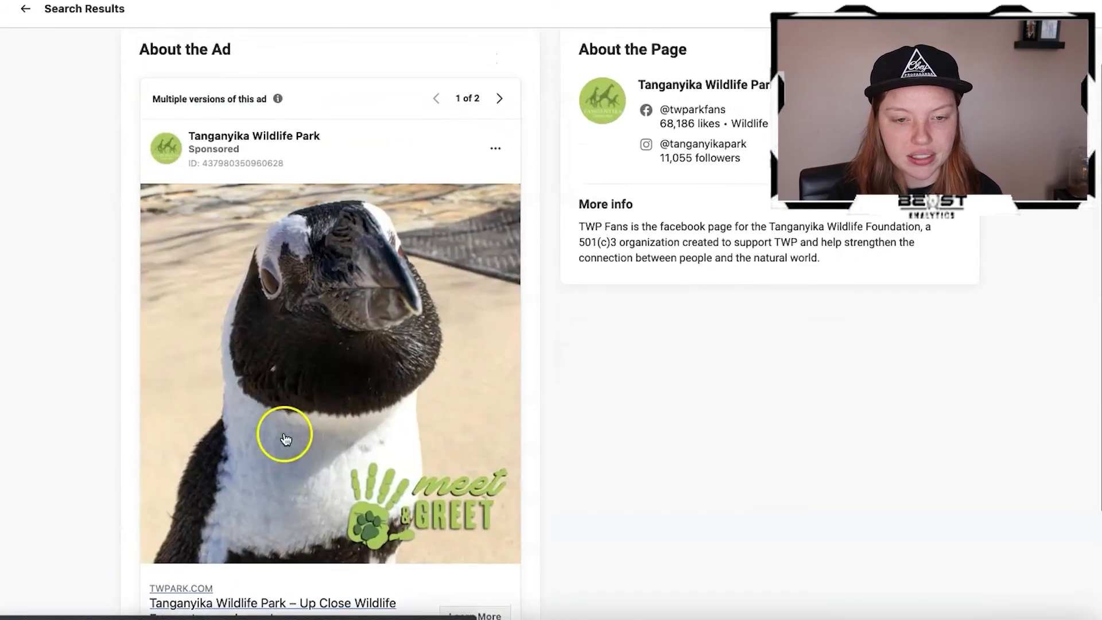
# Step: Show the second version of the penguin Meet & Greet ad and examine its creative and the page information
pyautogui.click(502, 101)
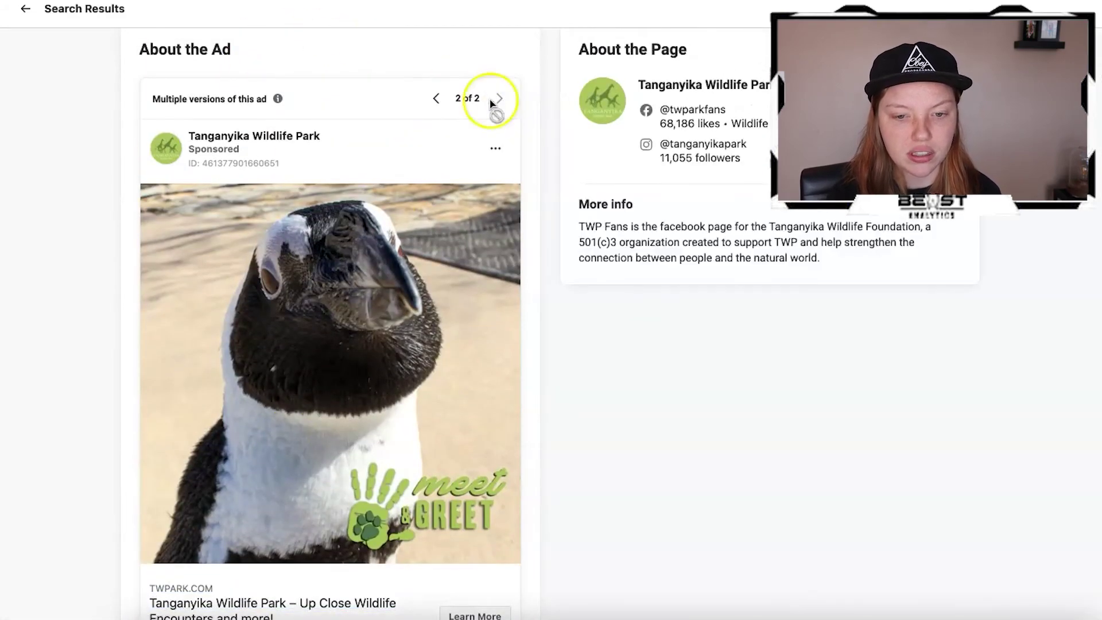
pyautogui.scroll(-3, 353, 307)
pyautogui.scroll(4, 352, 307)
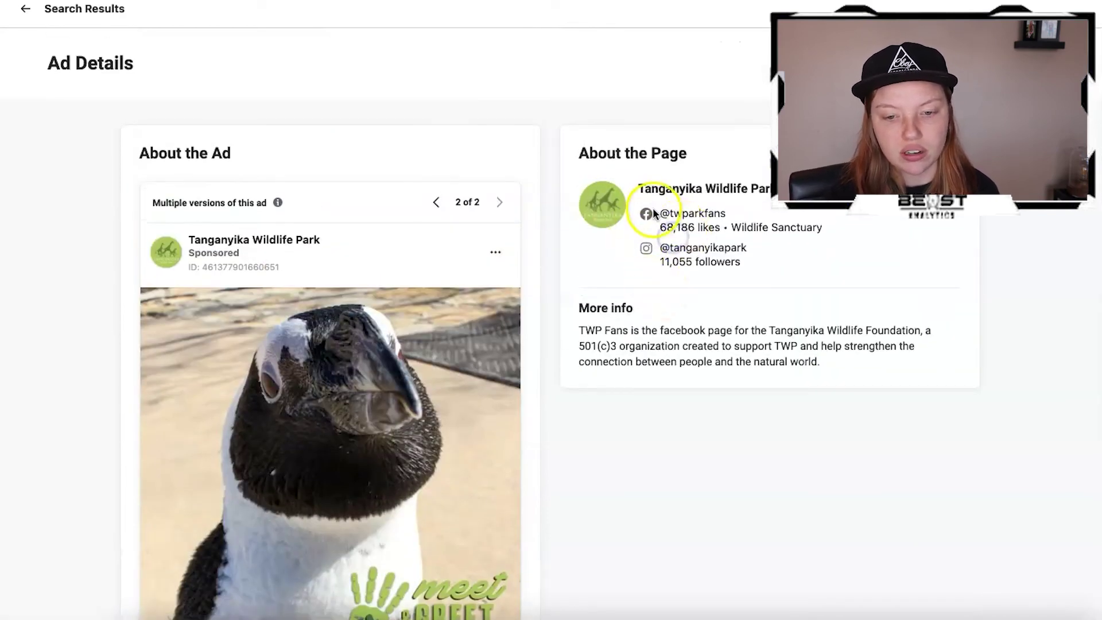
pyautogui.click(71, 11)
pyautogui.click(511, 9)
pyautogui.write('pizza hut')
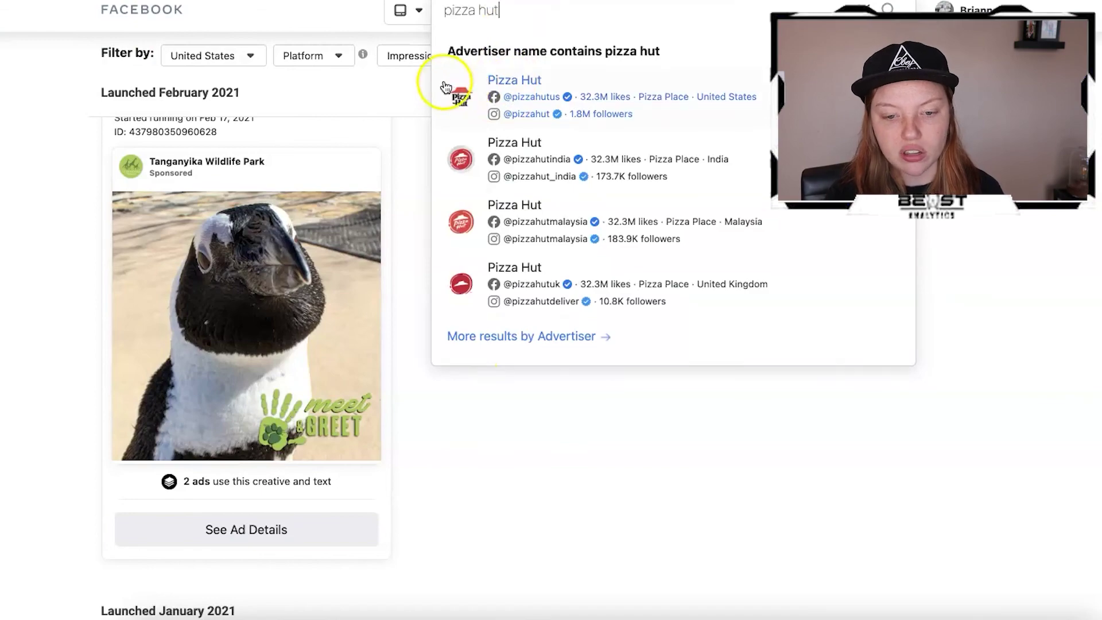
pyautogui.click(459, 100)
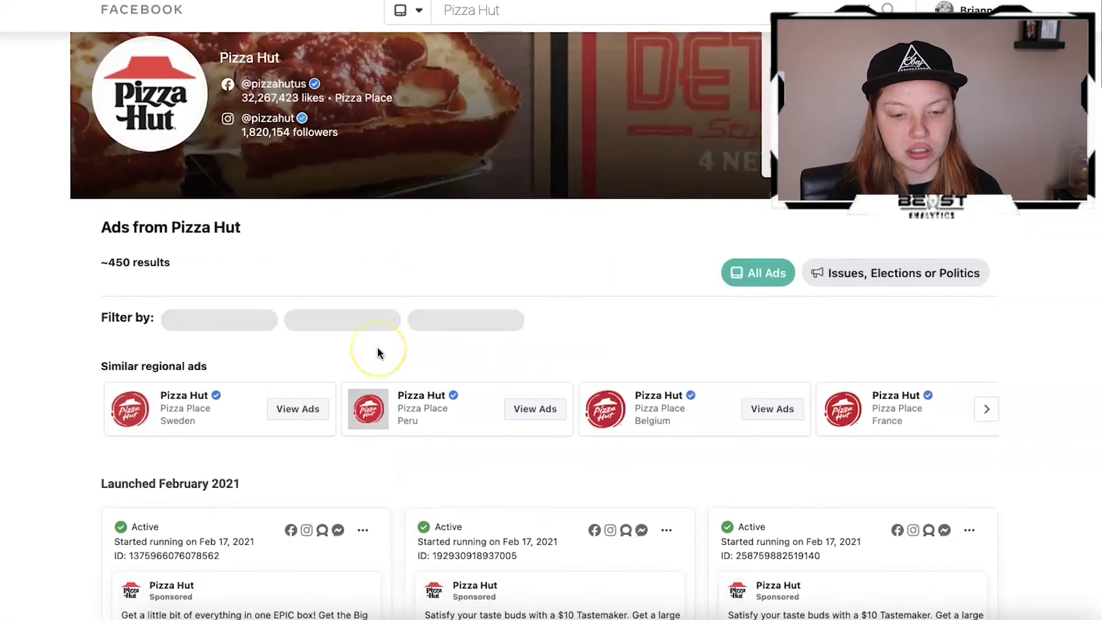
# Step: Browse Pizza Hut's February 2021 ads, from the Big Dinner Box and $10 Tastemaker ads to the Minneapolis reopening ad
pyautogui.scroll(-3, 379, 353)
pyautogui.scroll(-5, 379, 352)
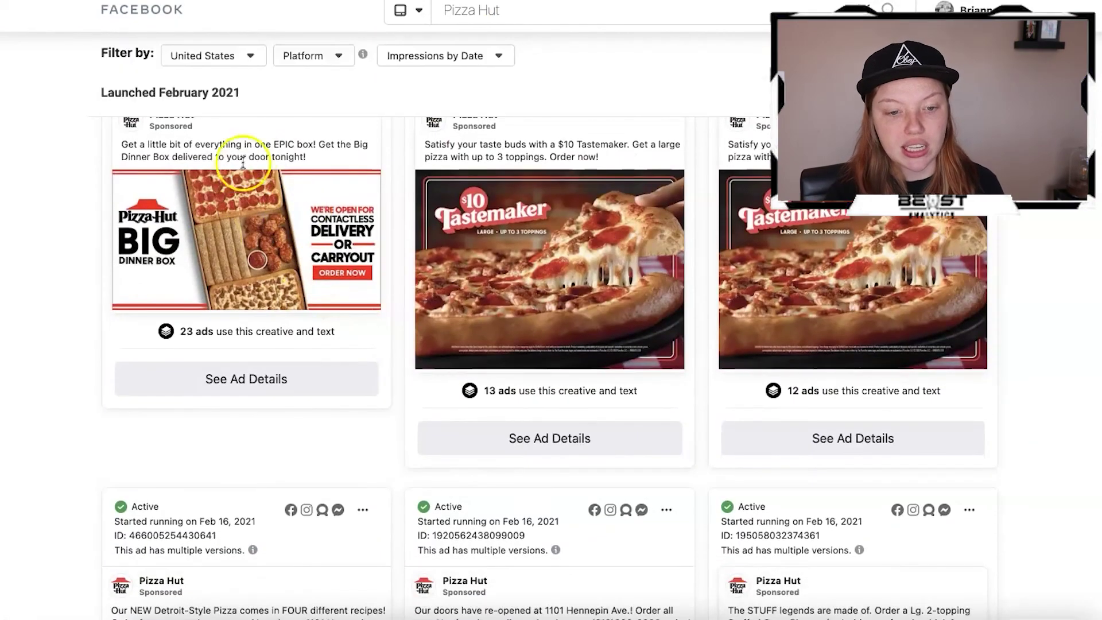
pyautogui.scroll(-10, 733, 264)
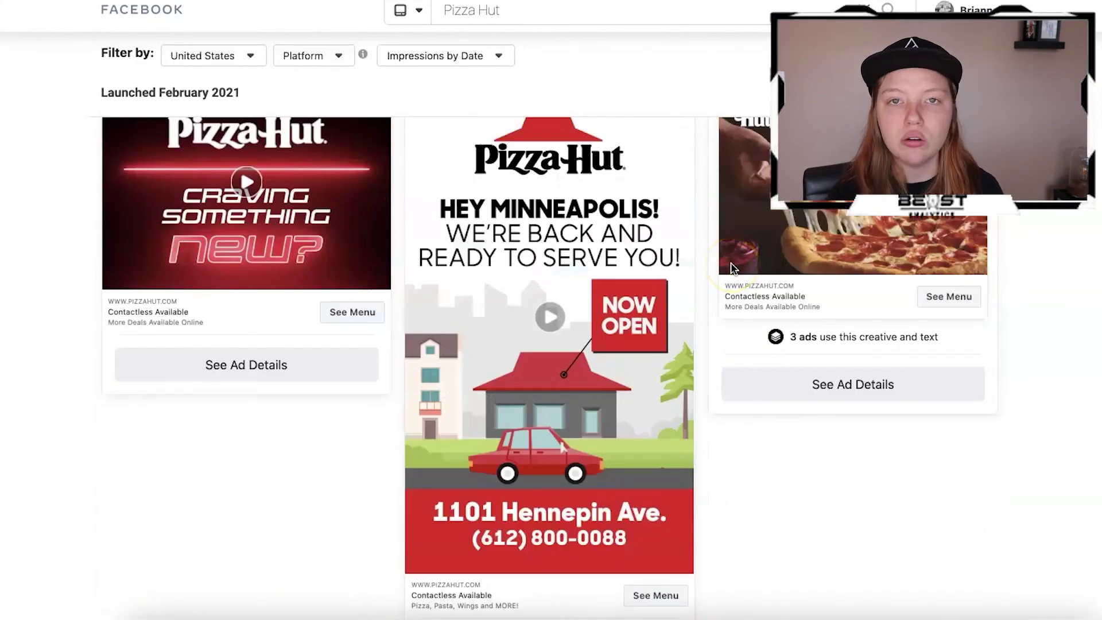